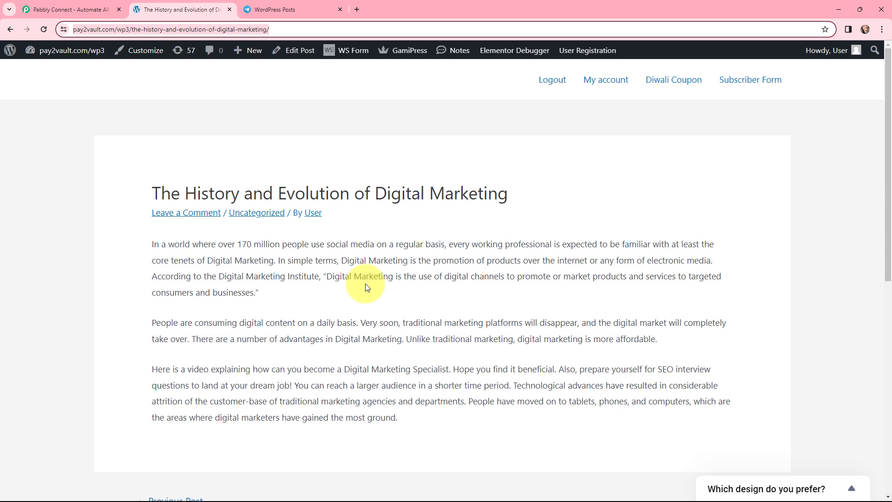
Step: Check the WordPress Posts group in Telegram, and sign in to Pabbly to access the Pabbly Connect dashboard
key(ctrl+Tab)
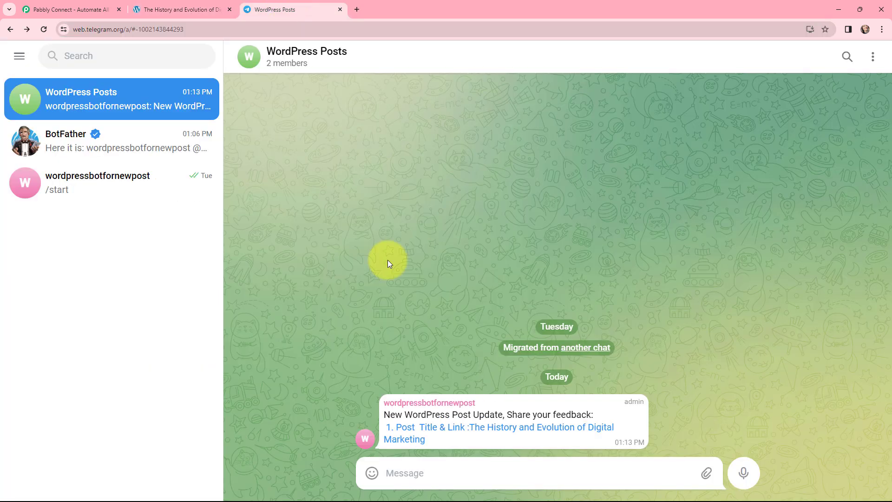
click(106, 9)
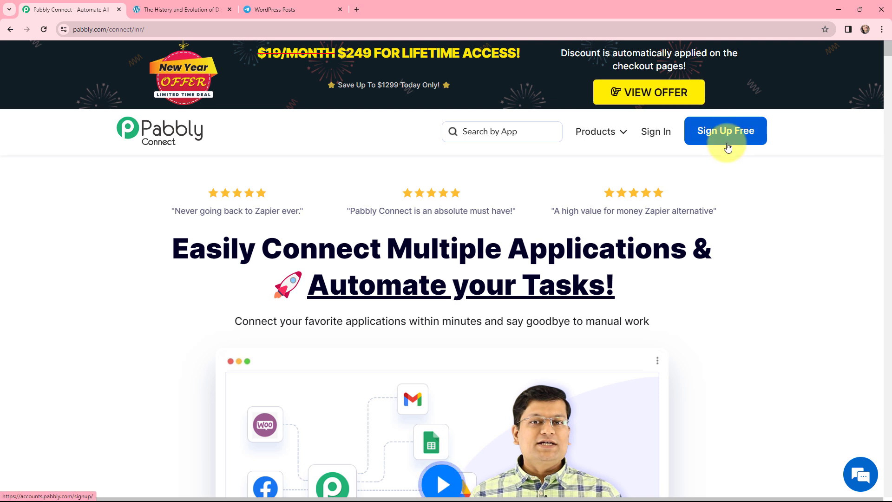
click(650, 134)
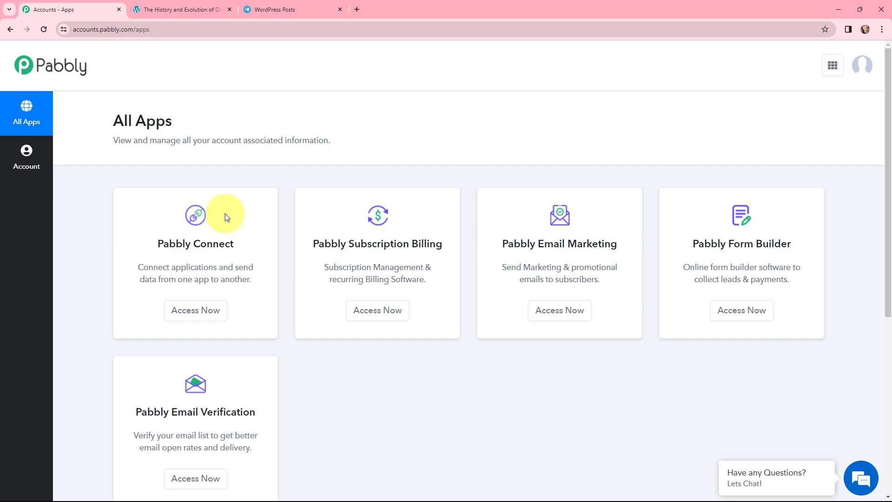
click(193, 315)
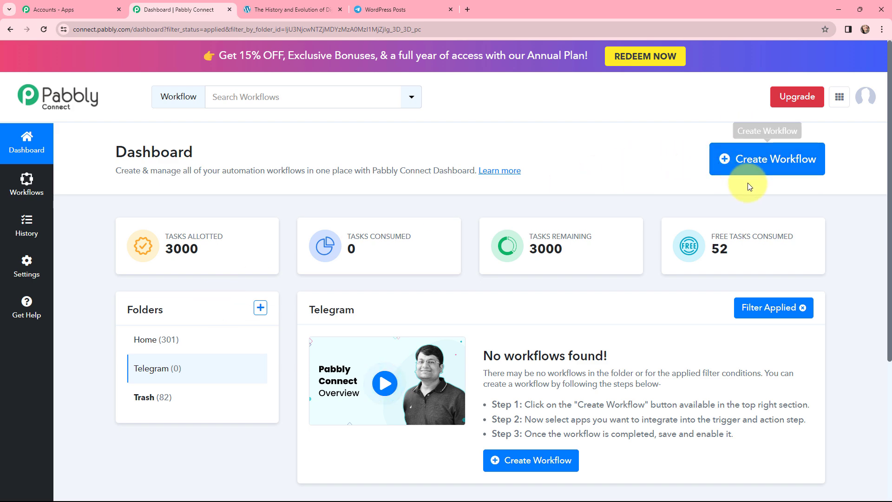
Step: Create a workflow named "Auto-Post WordPress Post to Telegram in Minutes" in the Telegram folder
click(737, 161)
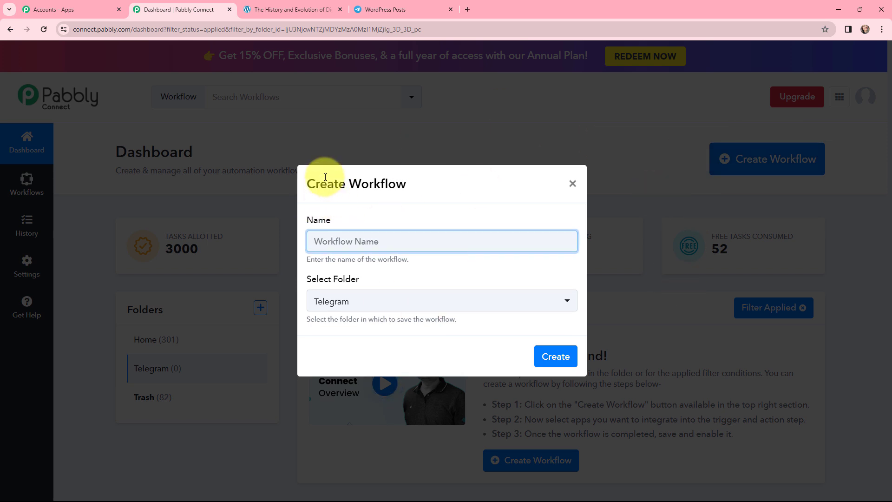
text(Auto-Post WordPress Post to Telegram in Minutes)
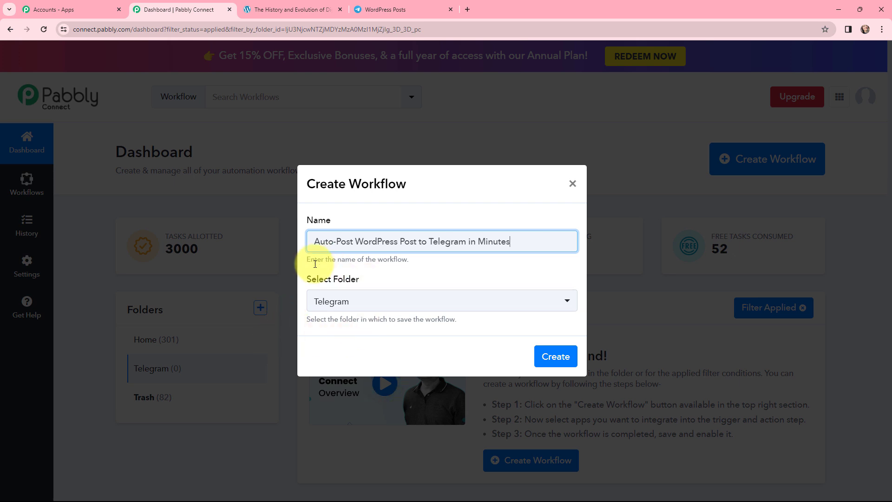
click(552, 358)
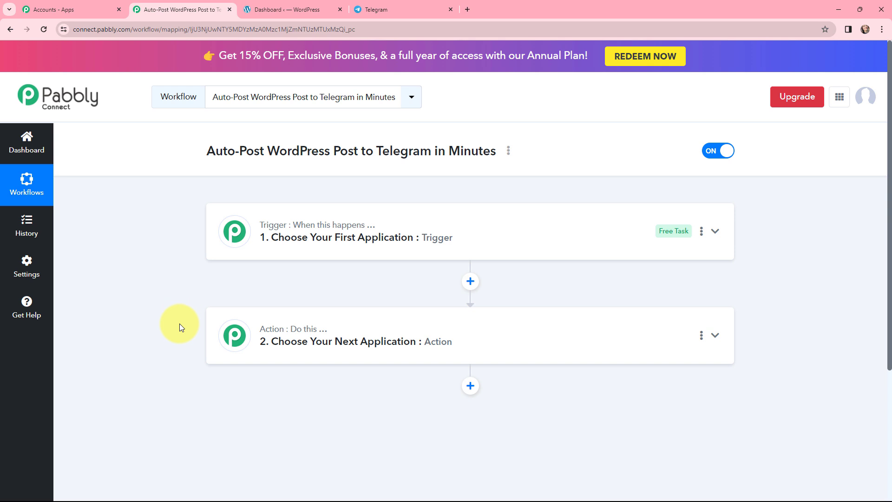
Step: Set the workflow's trigger application to WordPress with the New Post Published event
click(234, 229)
click(256, 294)
text(wordpr)
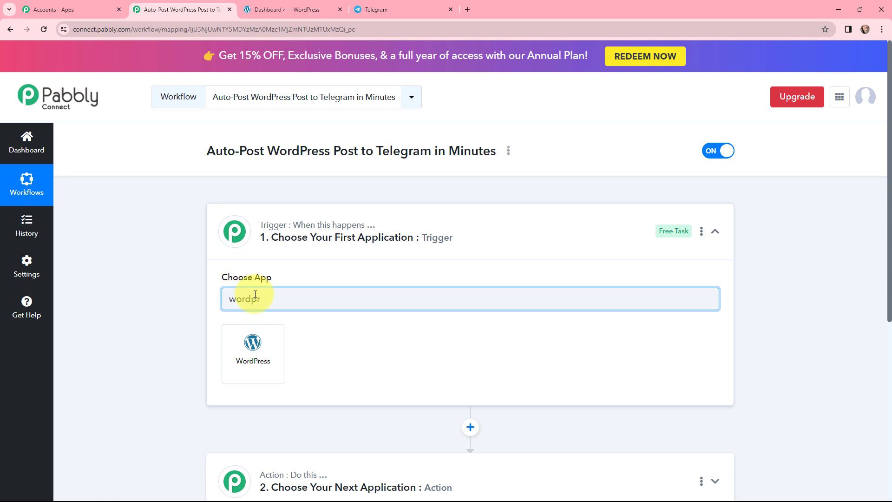
click(253, 344)
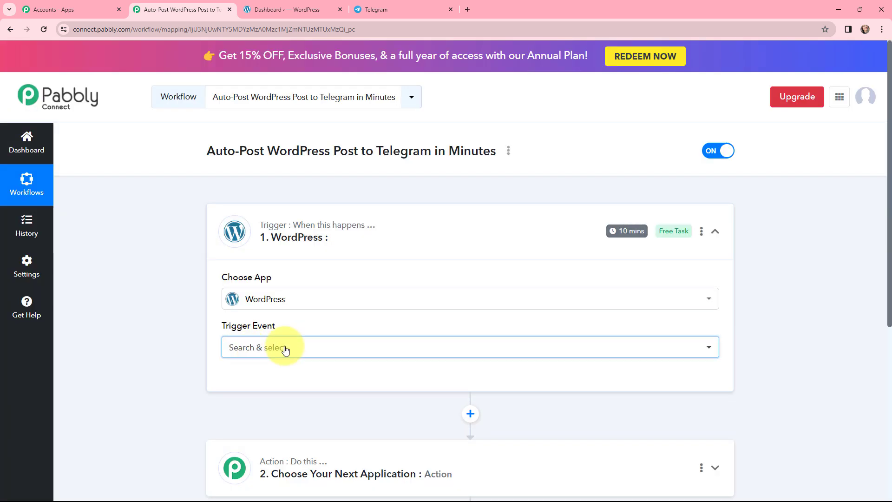
click(286, 349)
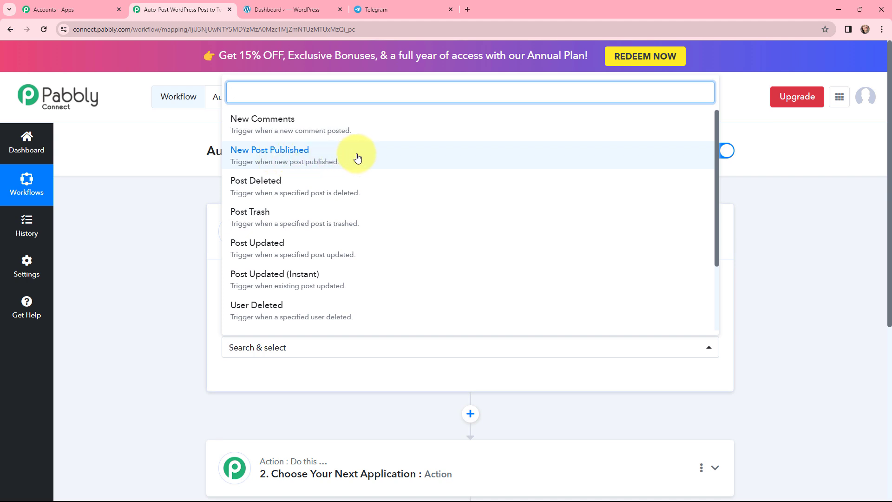
click(338, 156)
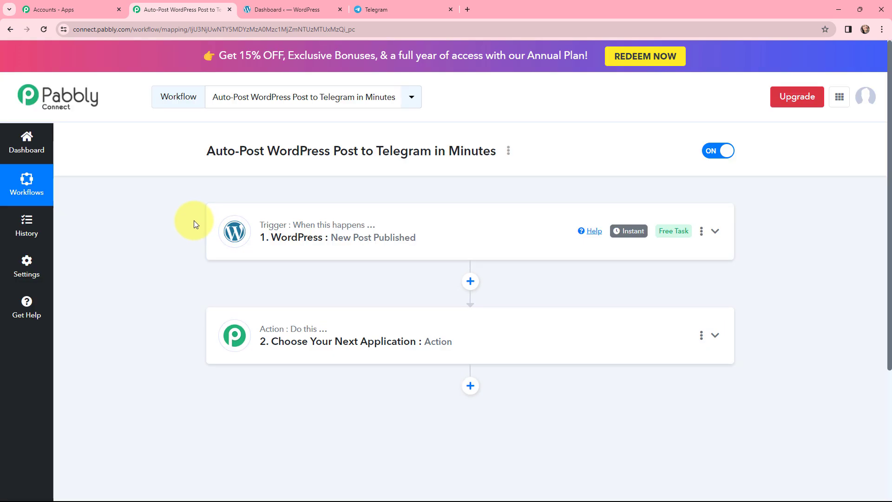
Step: Set the workflow's action application to Telegram Bot with the Send a Text Message or Reply event
click(235, 337)
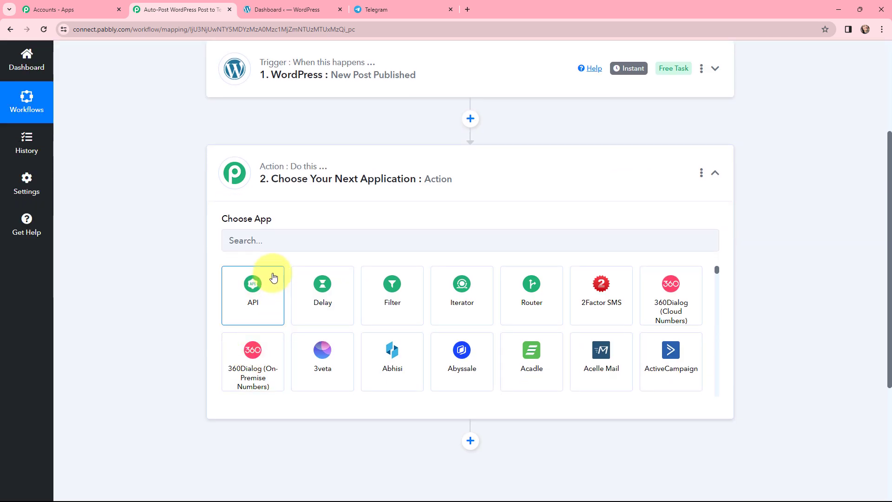
click(286, 237)
text(te)
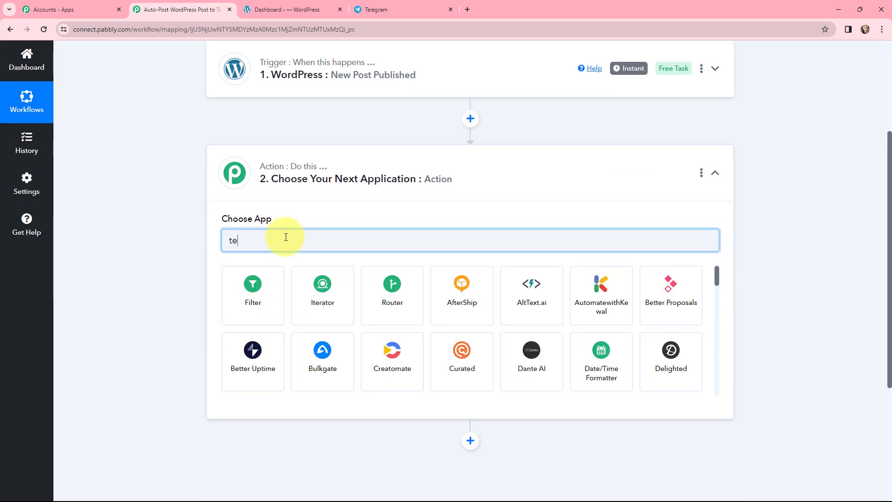
text(legr)
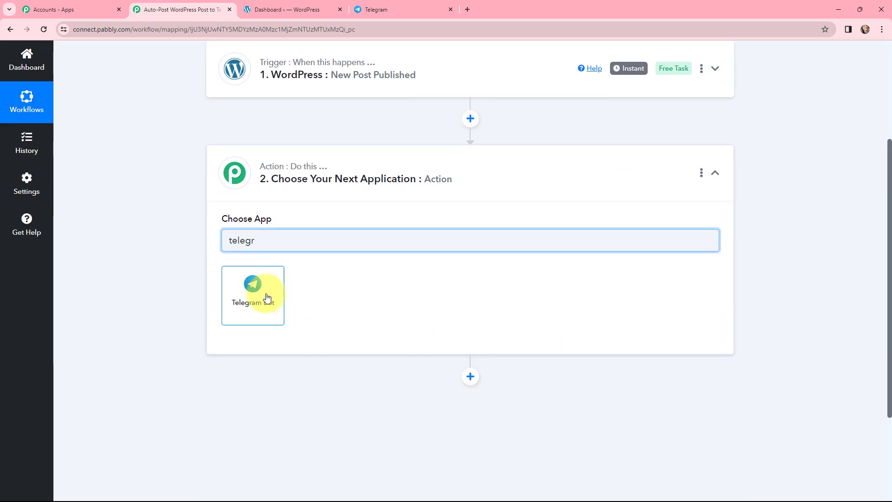
click(253, 303)
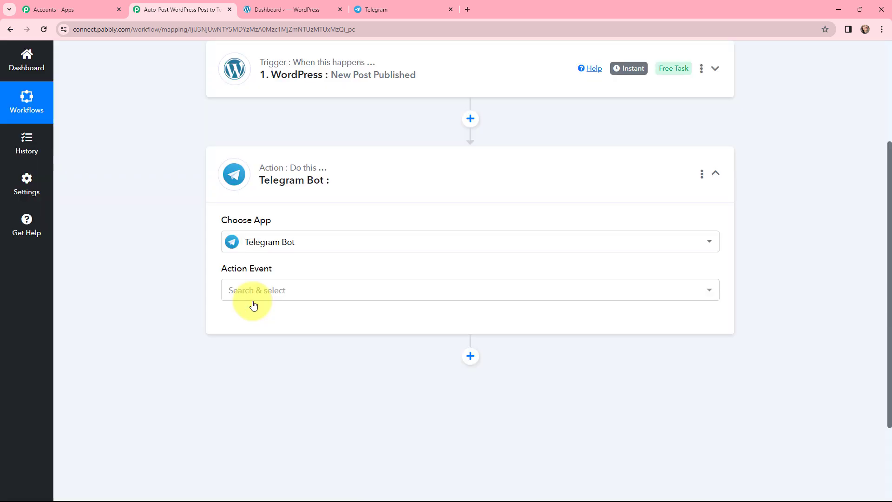
click(268, 290)
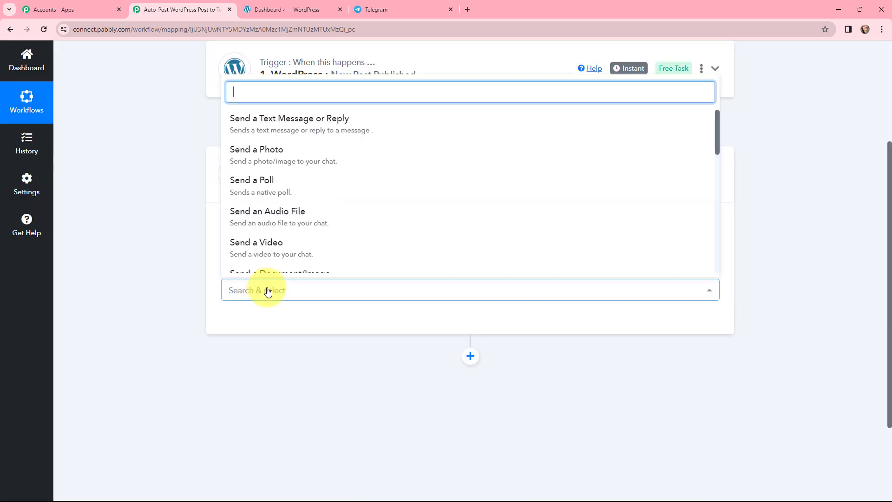
click(259, 117)
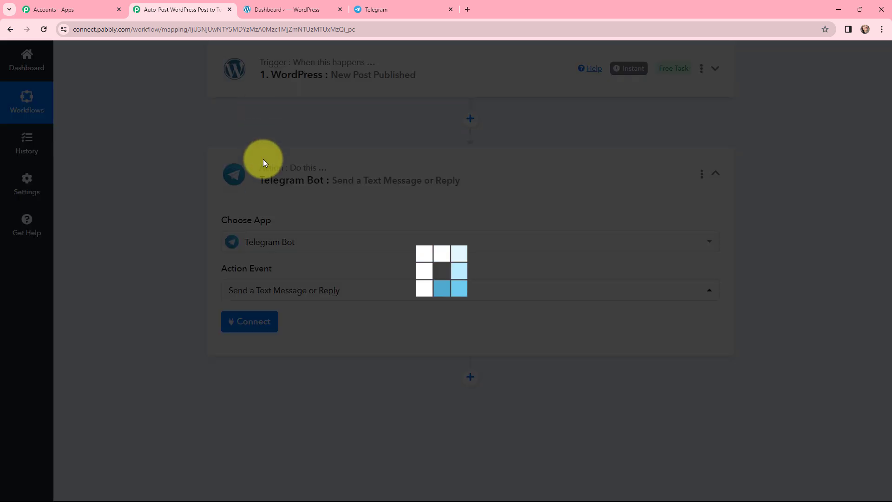
scroll(163, 264, up, 2)
click(214, 267)
scroll(162, 274, up, 2)
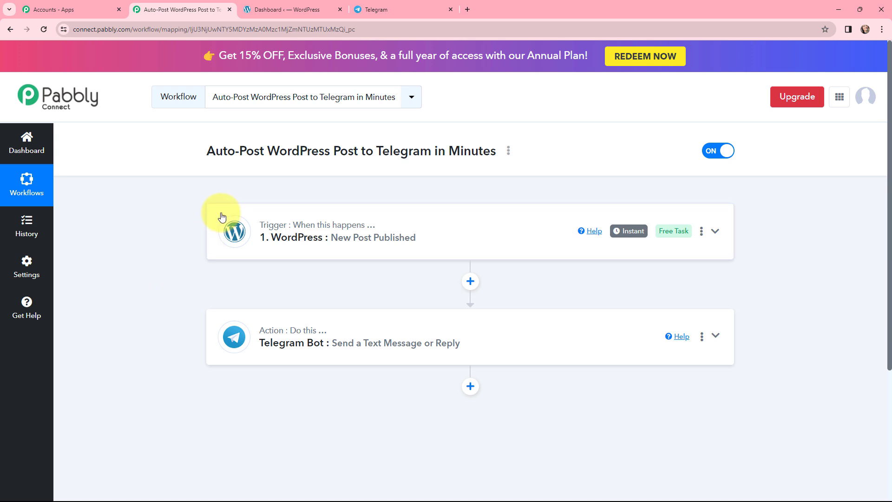
Step: Expand the WordPress trigger step and review its webhook URL and setup instructions
click(238, 230)
scroll(377, 243, down, 2)
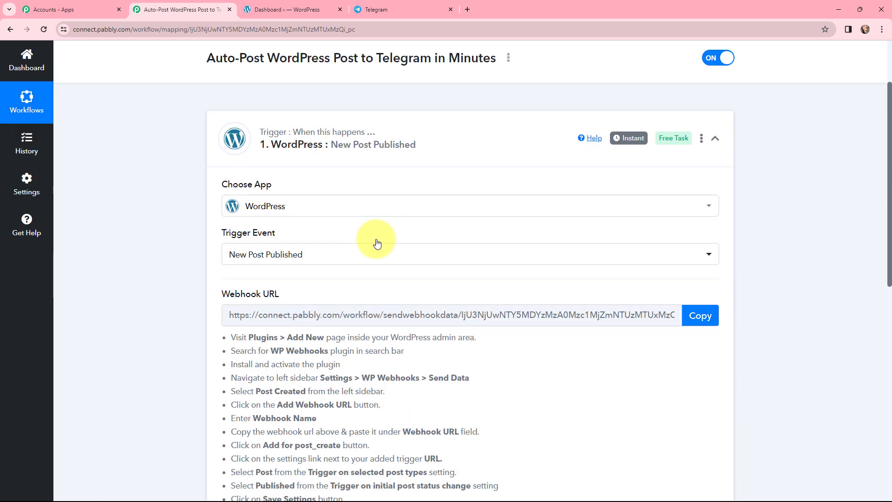
scroll(377, 243, down, 2)
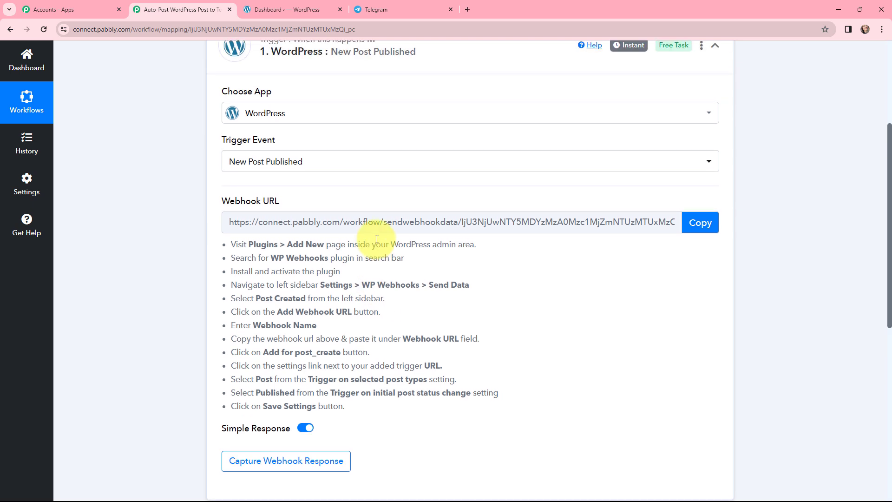
drag(221, 244, 364, 424)
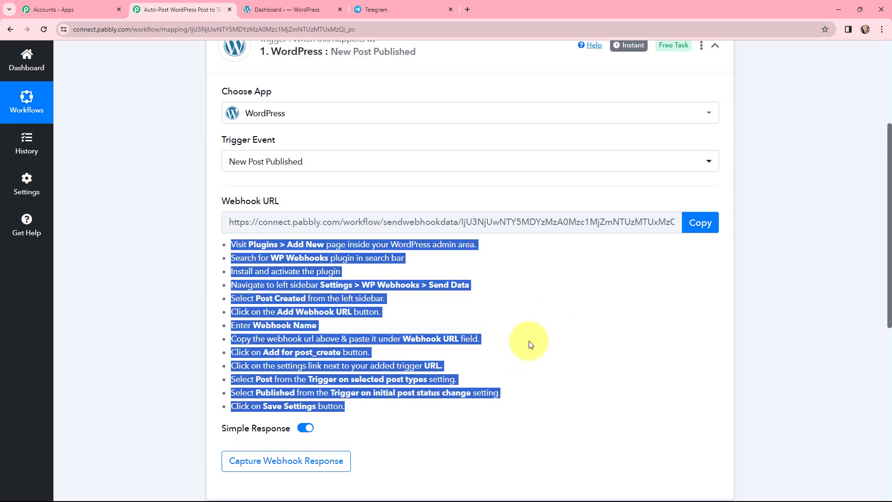
click(301, 199)
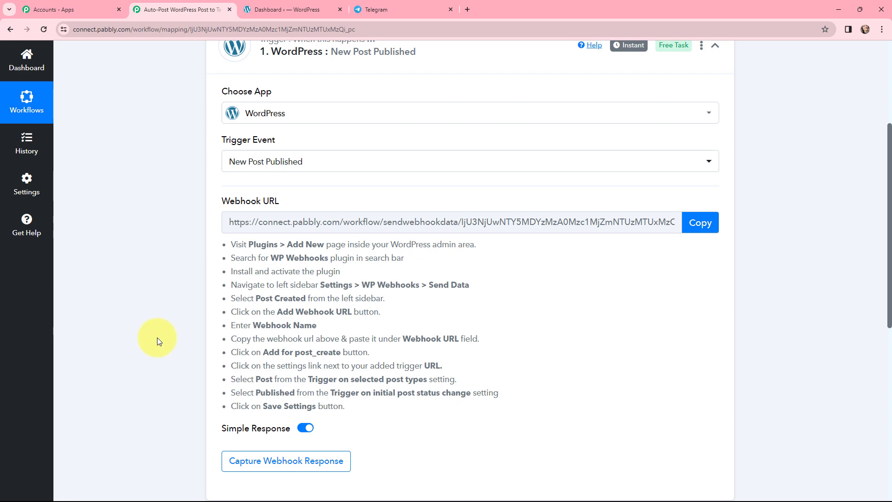
Step: Switch to the WordPress admin dashboard and open the Send Data page of the WP Webhooks settings
click(287, 10)
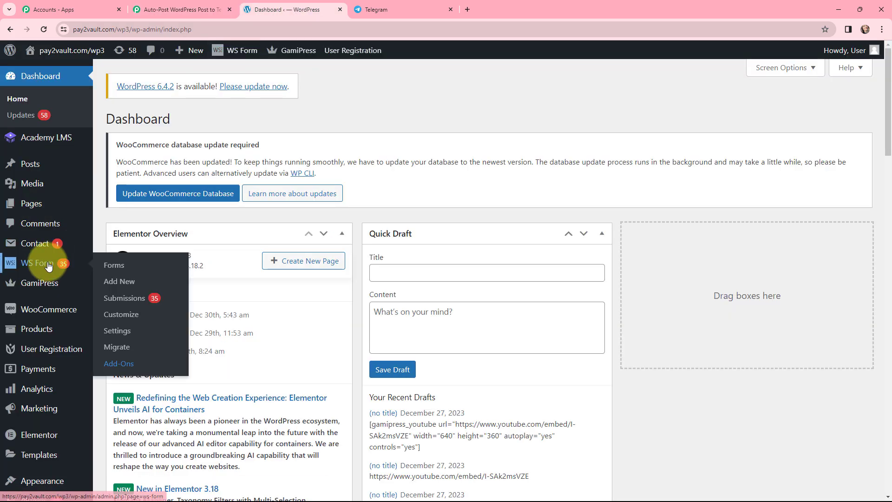
scroll(49, 266, down, 3)
mouse_move(37, 427)
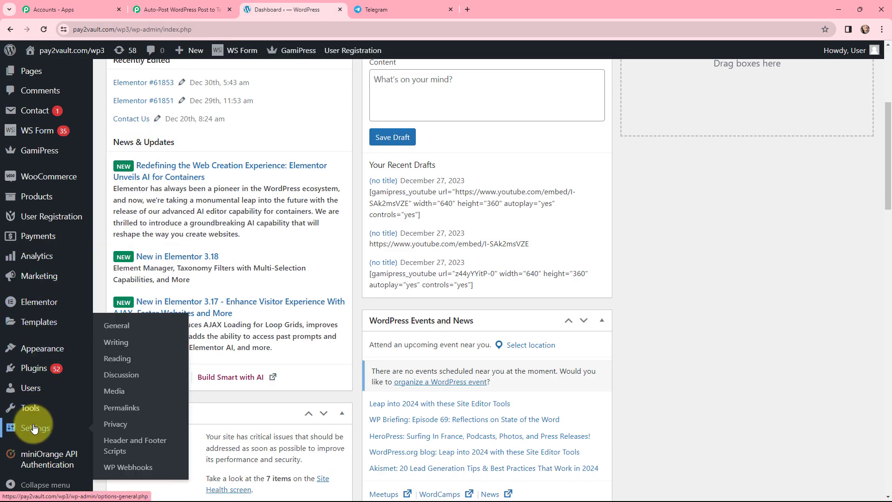
click(124, 469)
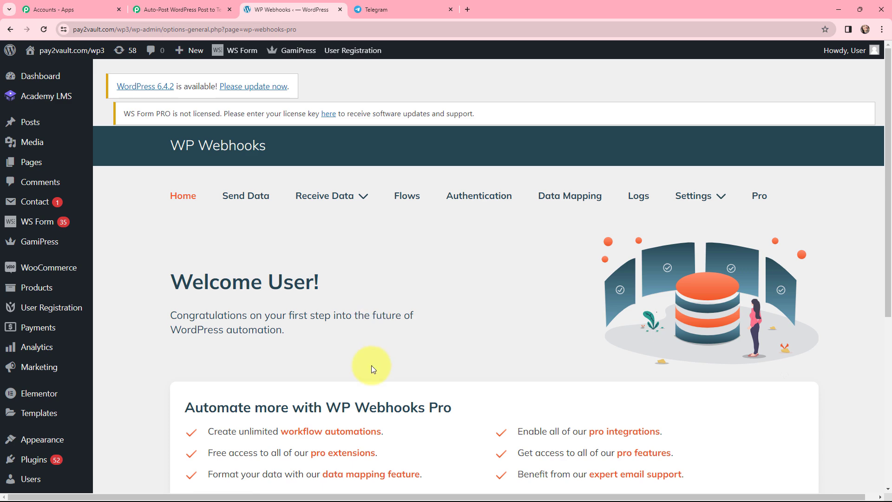
click(250, 194)
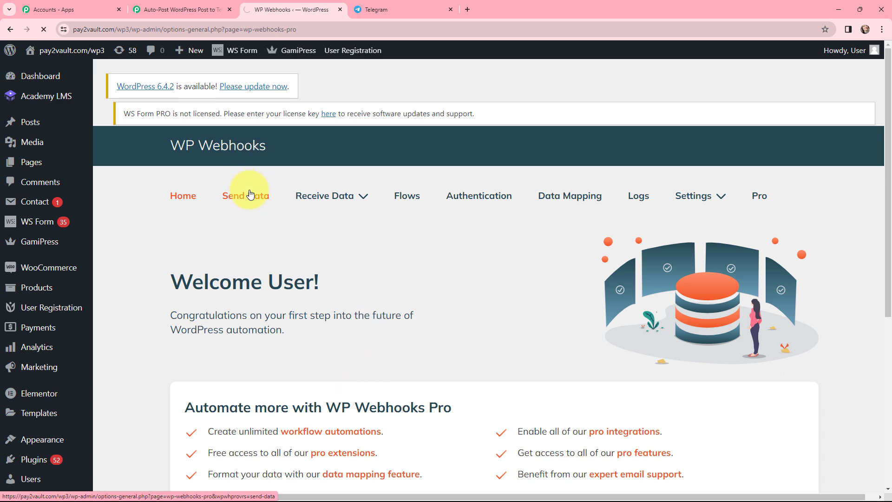
Step: Select the Post created trigger among the available WordPress webhook triggers
scroll(297, 326, down, 4)
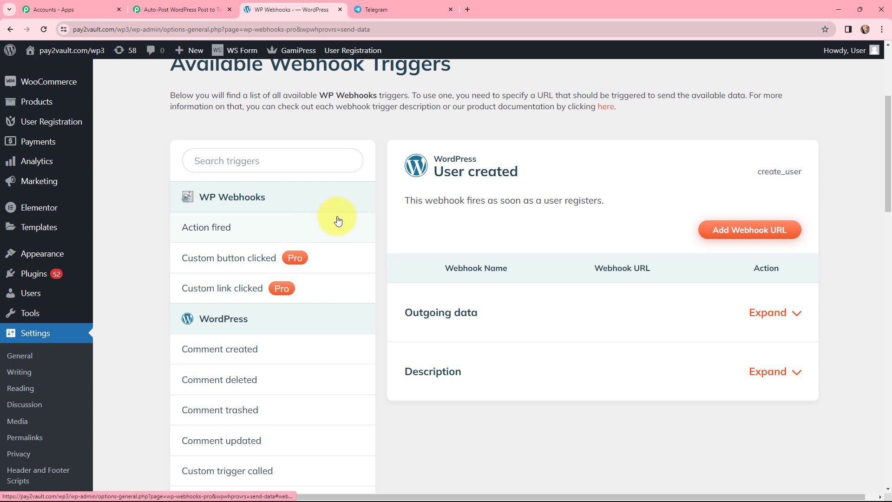
scroll(337, 219, down, 2)
scroll(338, 219, down, 3)
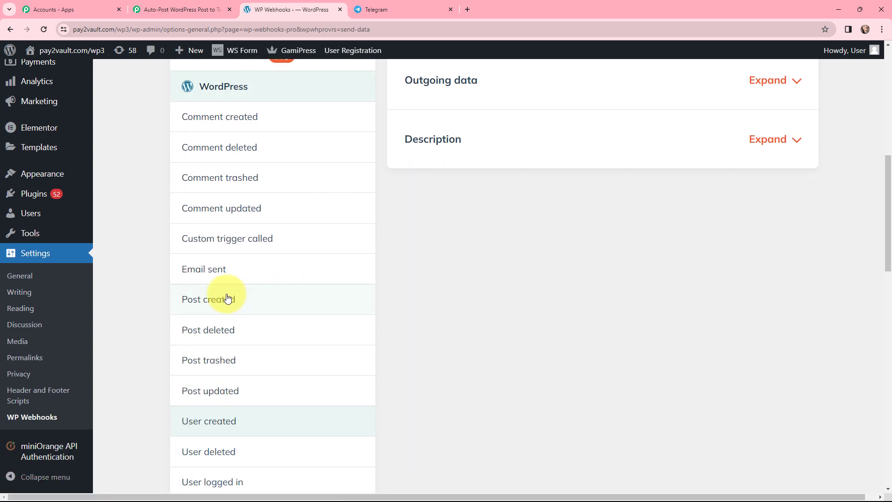
click(207, 299)
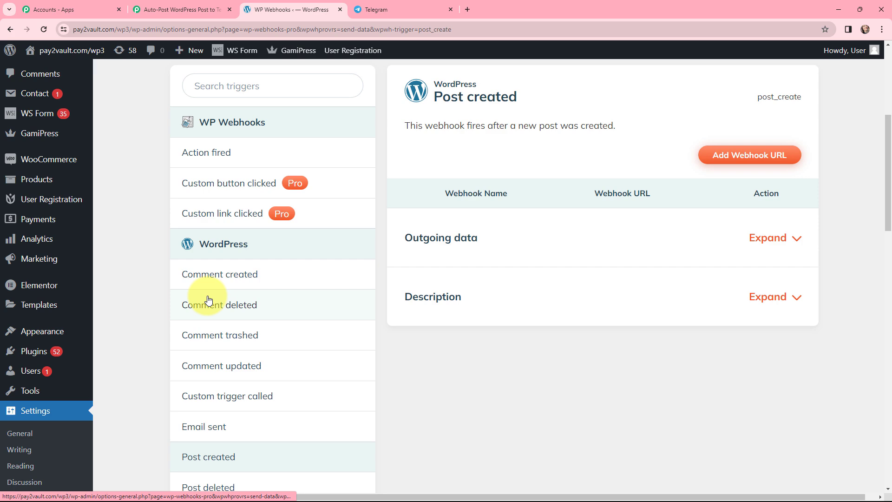
Step: Start adding a webhook URL for the Post created trigger and name the webhook "new"
scroll(480, 373, up, 2)
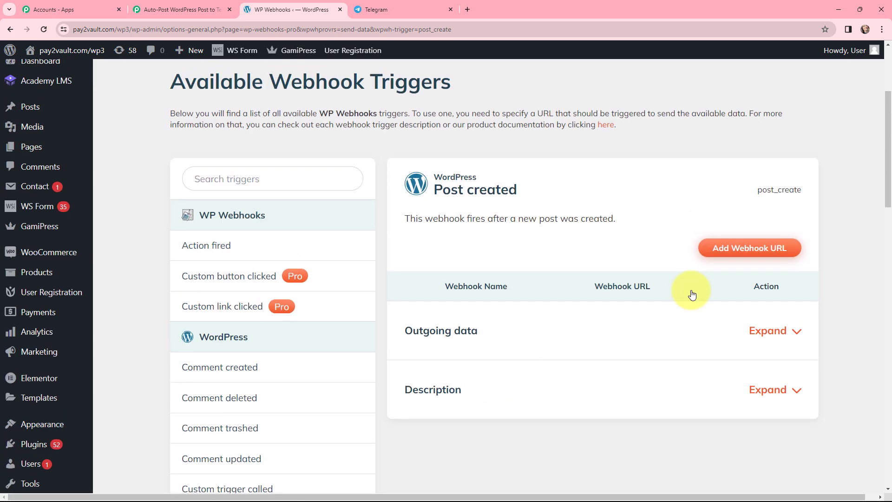
click(759, 249)
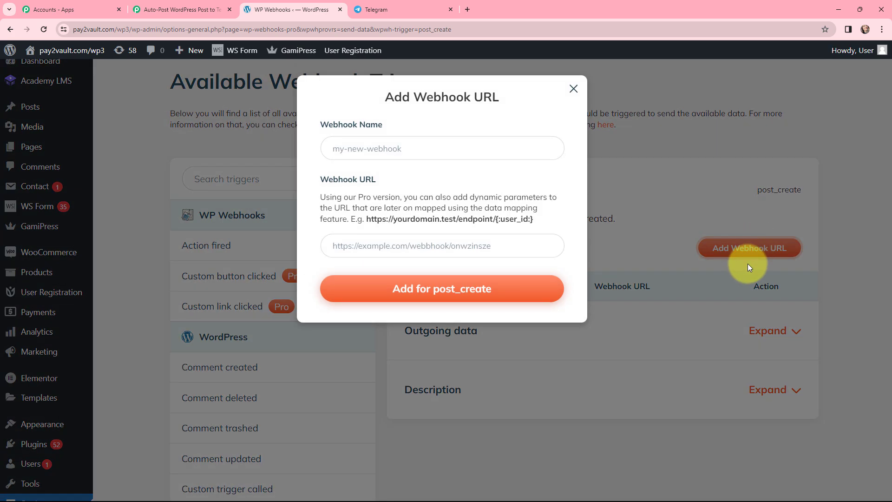
click(370, 146)
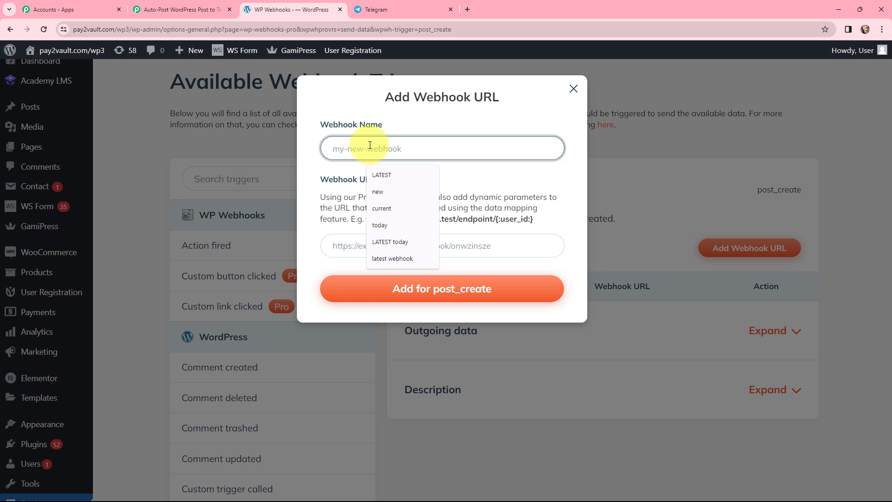
text(new)
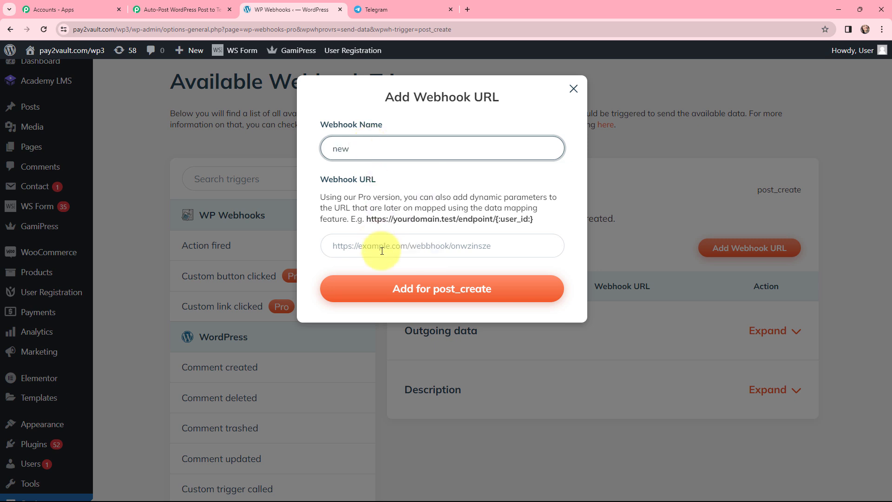
Step: Copy the webhook URL from the Pabbly Connect trigger step and paste it as the new WordPress webhook's URL
click(147, 3)
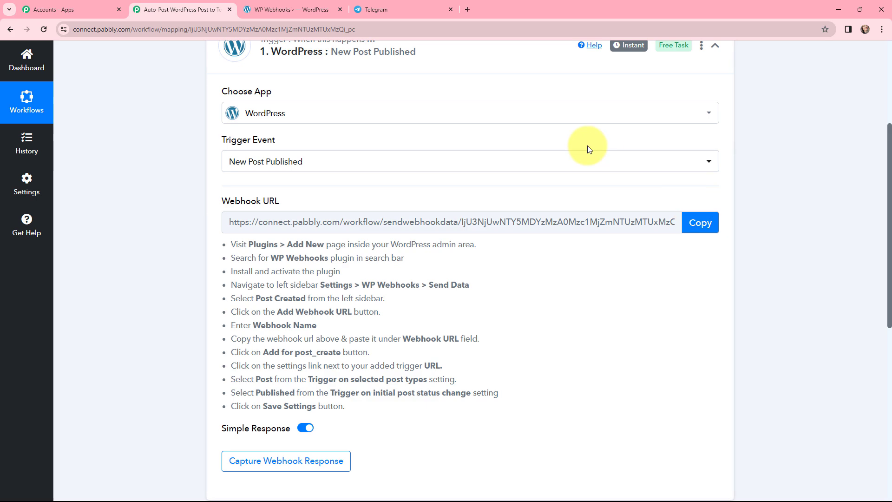
click(699, 224)
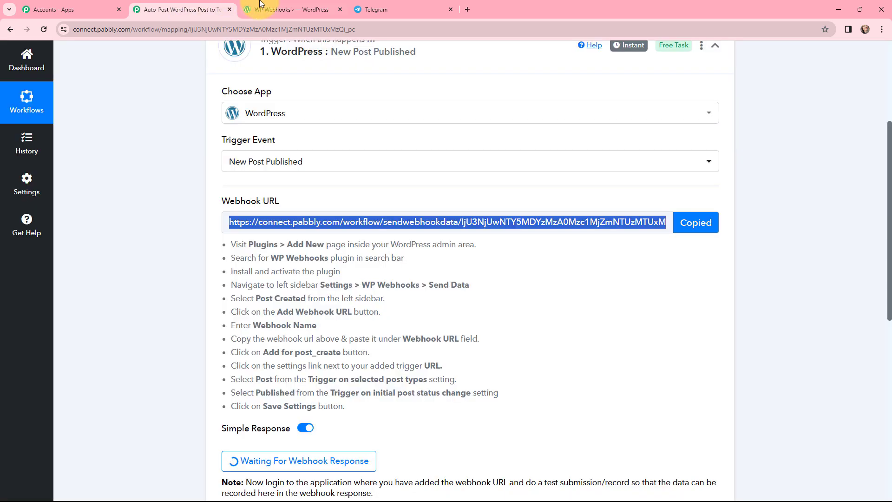
click(291, 9)
click(381, 238)
key(ctrl+v)
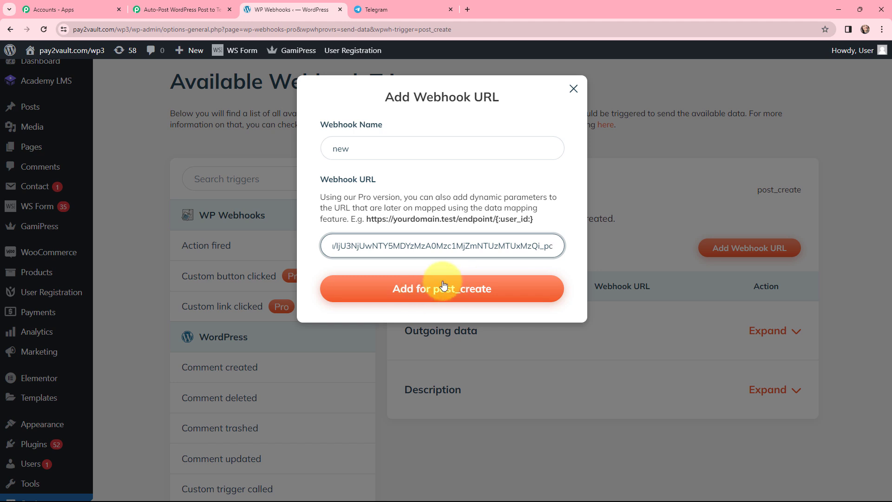
Step: Add the webhook URL to the Post created trigger and open the settings of the "new" webhook
click(446, 291)
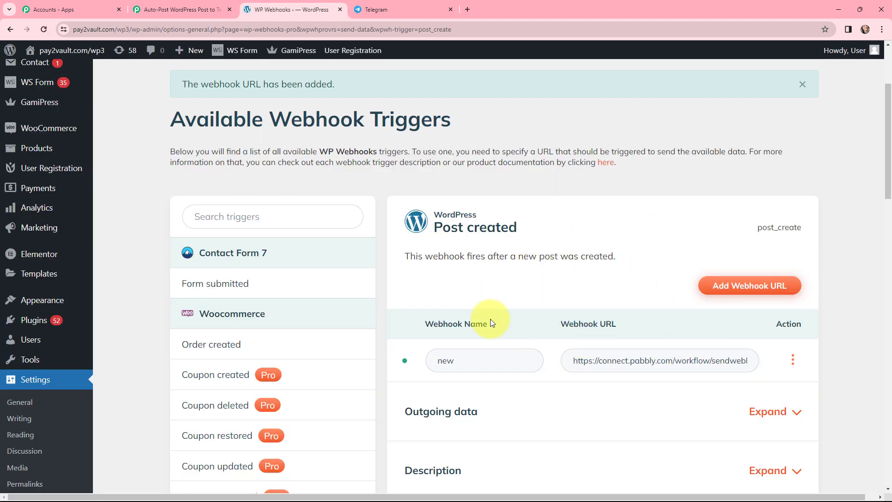
click(794, 360)
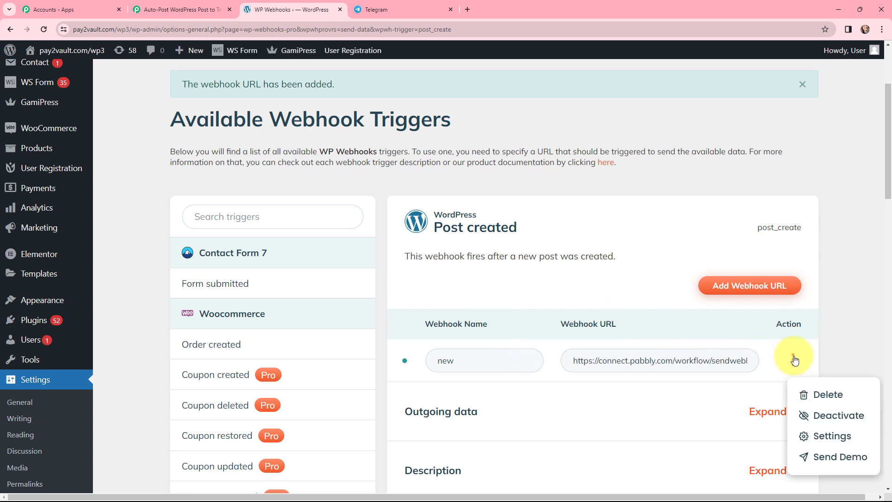
click(814, 441)
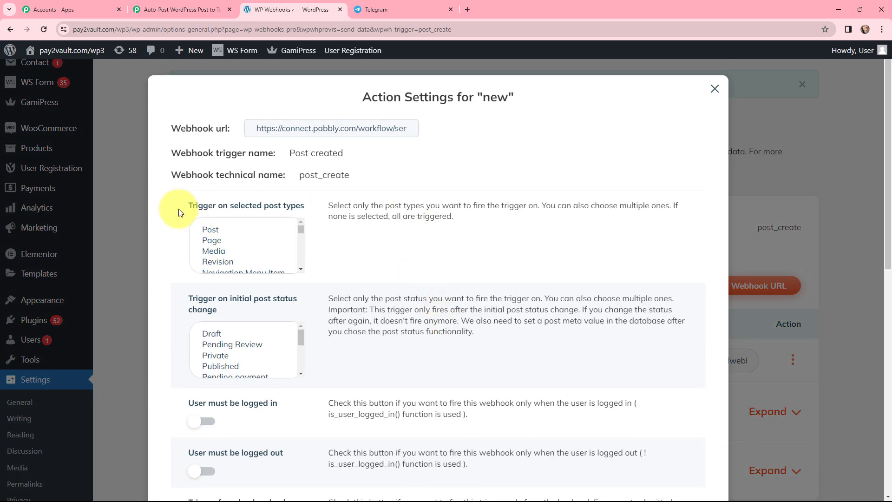
Step: Limit the webhook to the Post type and the initial status Published, save the settings and close them
click(209, 229)
scroll(242, 246, down, 2)
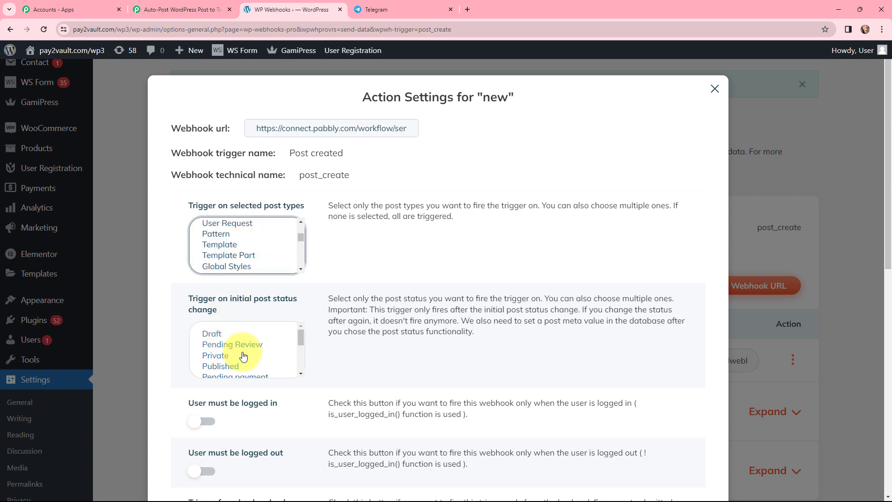
click(216, 368)
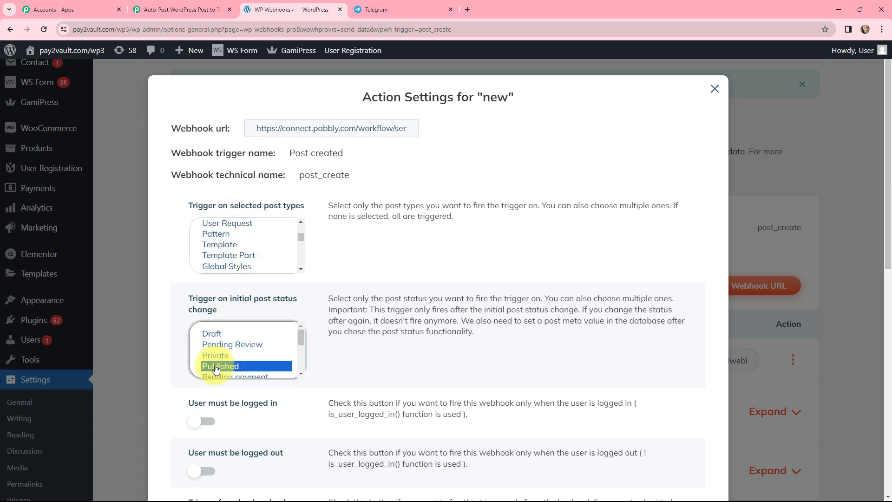
scroll(371, 329, down, 10)
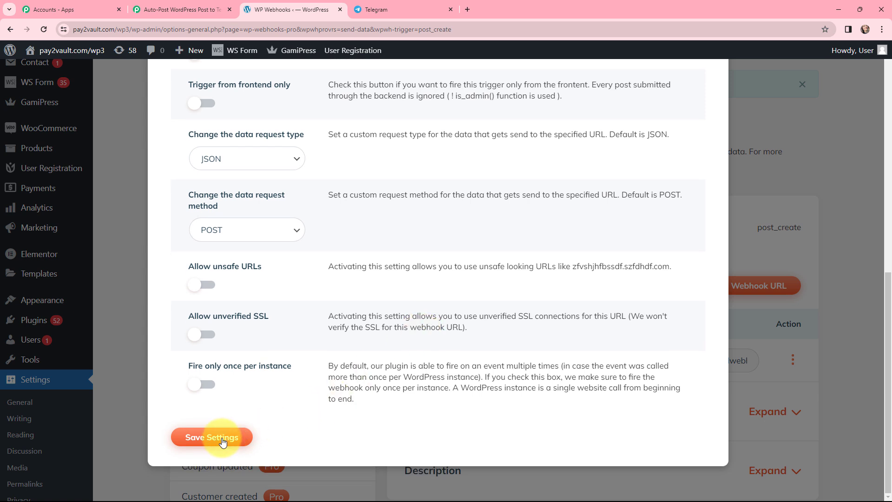
click(207, 440)
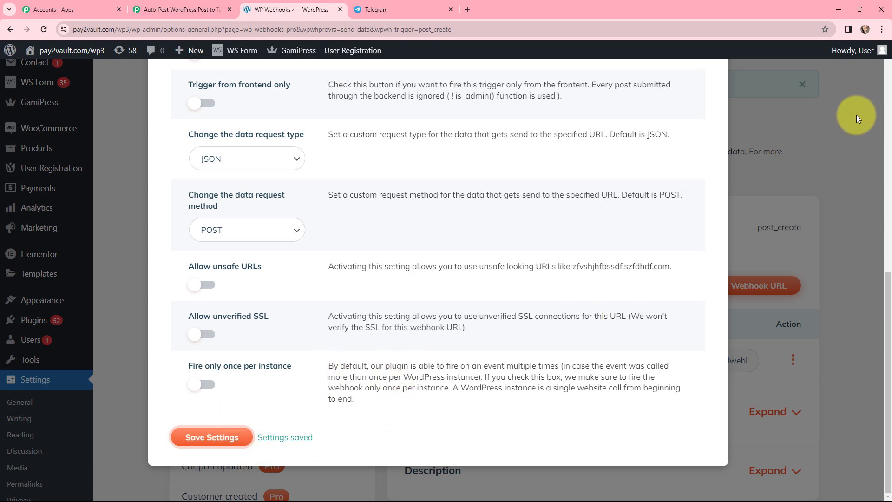
click(749, 143)
scroll(665, 227, down, 1)
scroll(664, 224, down, 2)
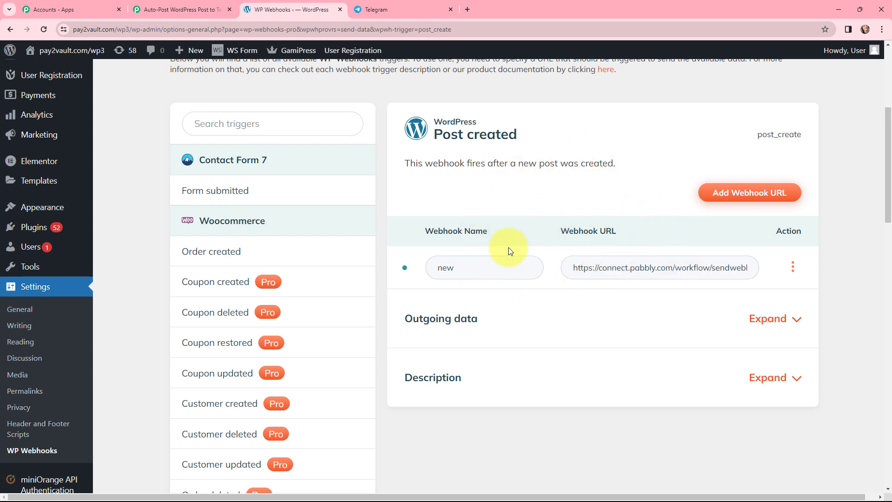
Step: Start a new WordPress post and paste the prepared digital marketing article as its content
key(ctrl+shift+Tab)
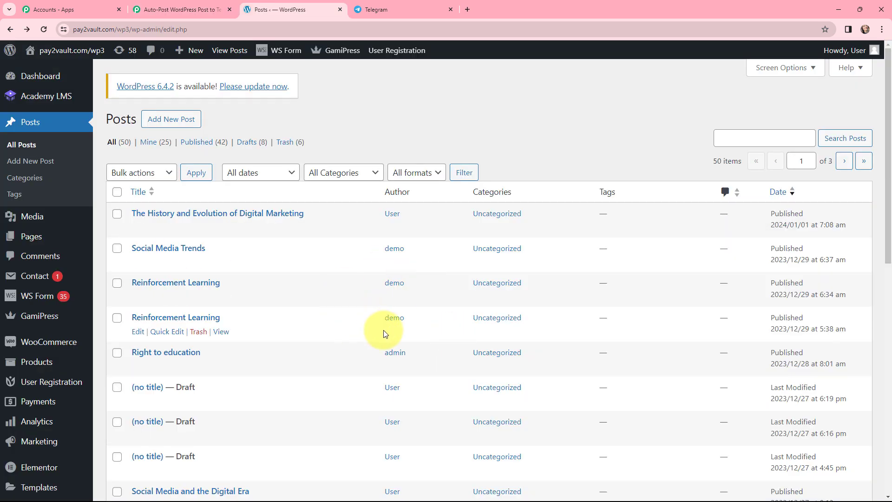
click(185, 120)
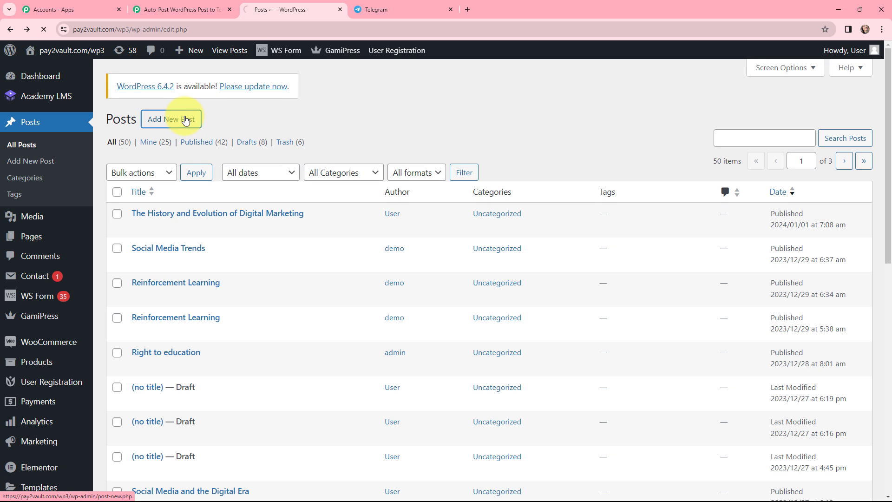
click(206, 301)
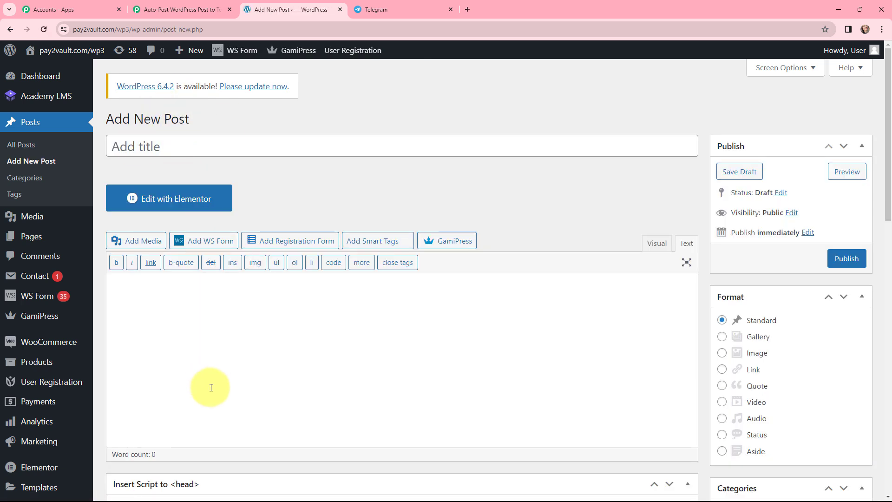
text(In a world where over 170 million people use social media on a regular basis, every working professional is expected to be familiar with at least the core tenets of Digital Marketing. In simple terms, Digital Marketing is the promotion of products over the internet or any form of electronic media. According to the Digital Marketing Institute, "Digital Marketing is the use of digital channels to promote or market products and services to targeted consumers and businesses."  People are consuming digital content on a daily basis. Very soon, traditional marketing platforms will disappear, and the digital market will completely take over. There are a number of advantages in Digital Marketing. Unlike traditional marketing, digital marketing is more affordable.  Here is a video explaining how can you become a Digital Marketing Specialist. Hope you find it beneficial. Also, prepare yourself for SEO interview questions to land at your dream job! You can reach a larger audience in a shorter time period. Technological advances have resulted in considerable attrition of the customer-base of traditional marketing agencies and departments. People have moved on to tablets, phones, and computers, which are the areas where digital marketers have gained the most ground.)
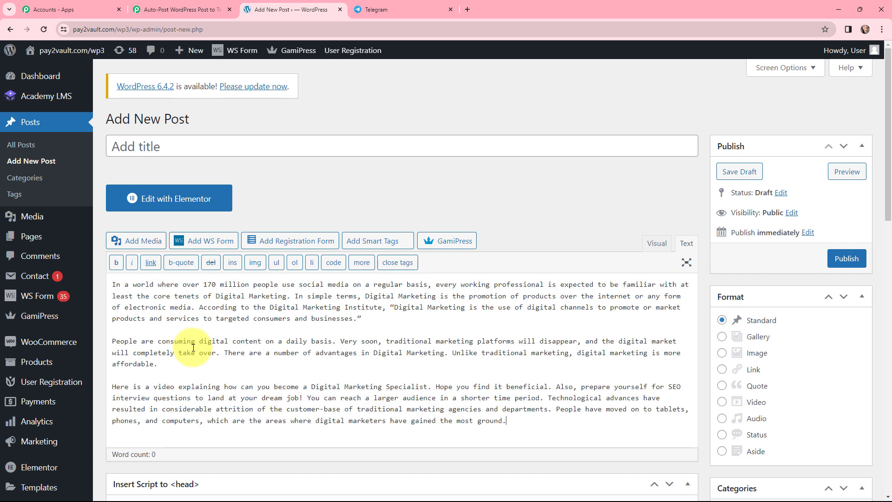
Step: Title the new post "Digital Marketing Era"
click(170, 147)
text(Digital )
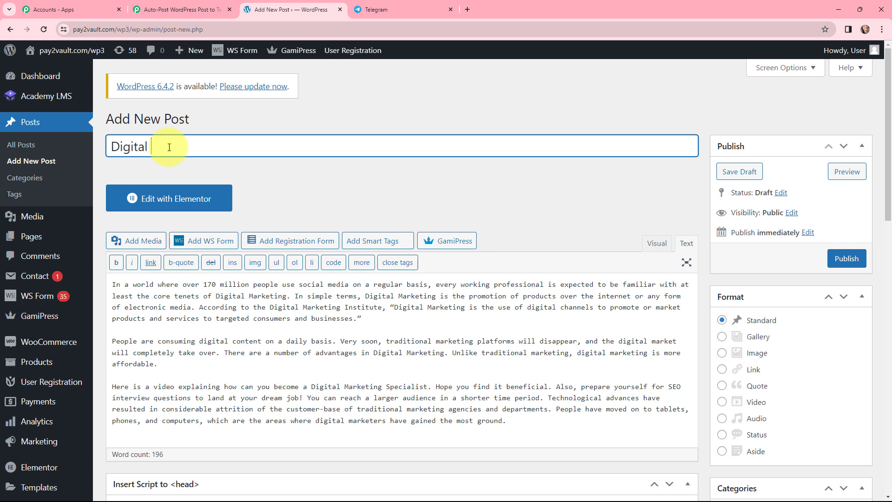
text(Marketing Era)
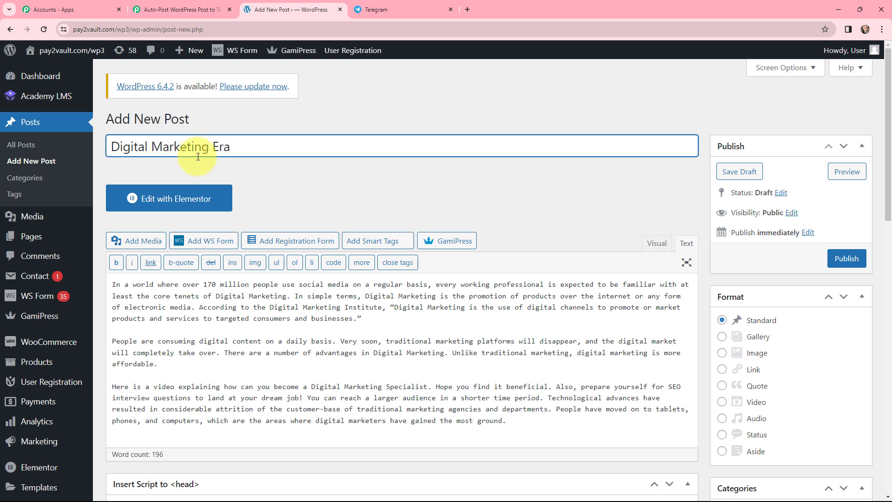
click(267, 173)
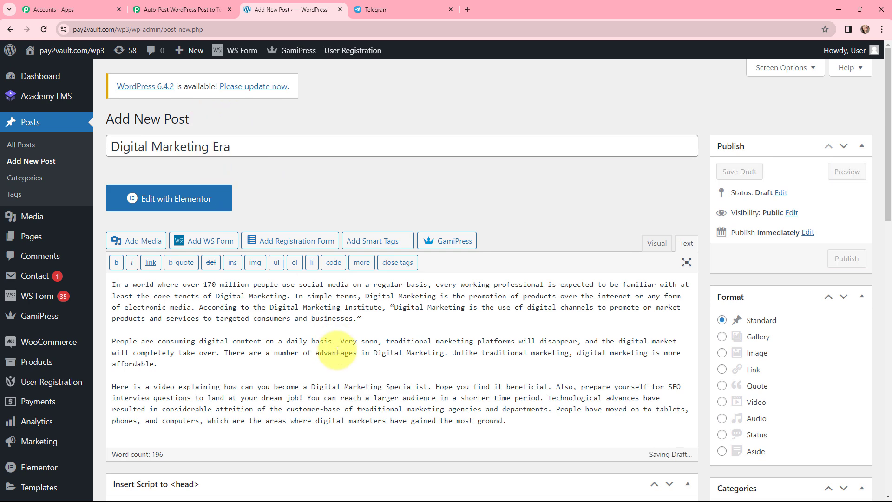
Step: Publish the post and view it on the website
scroll(337, 362, down, 2)
scroll(338, 325, up, 2)
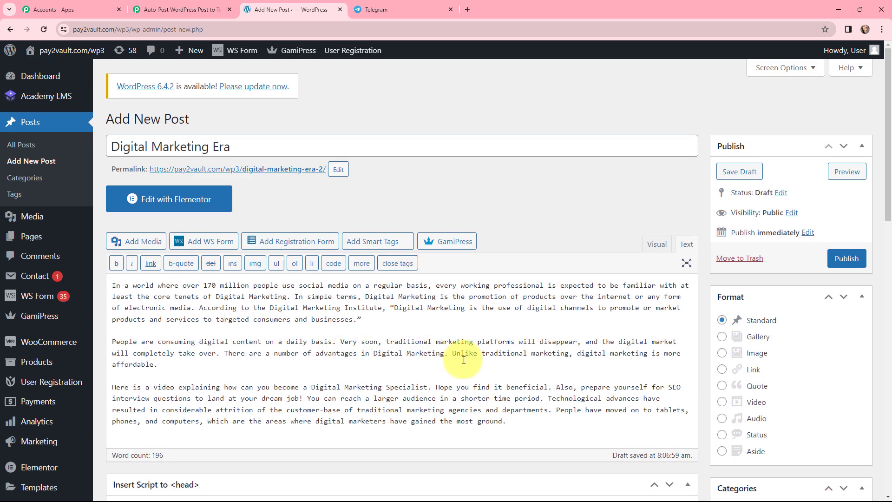
click(849, 259)
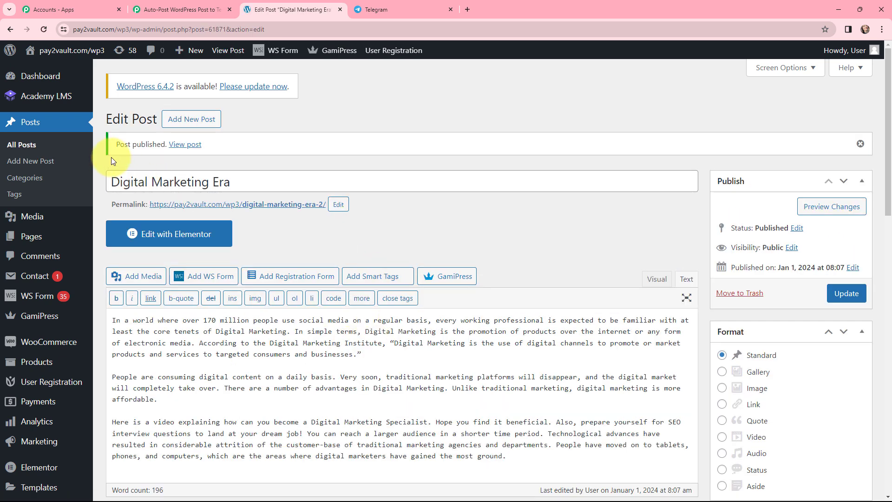
click(186, 147)
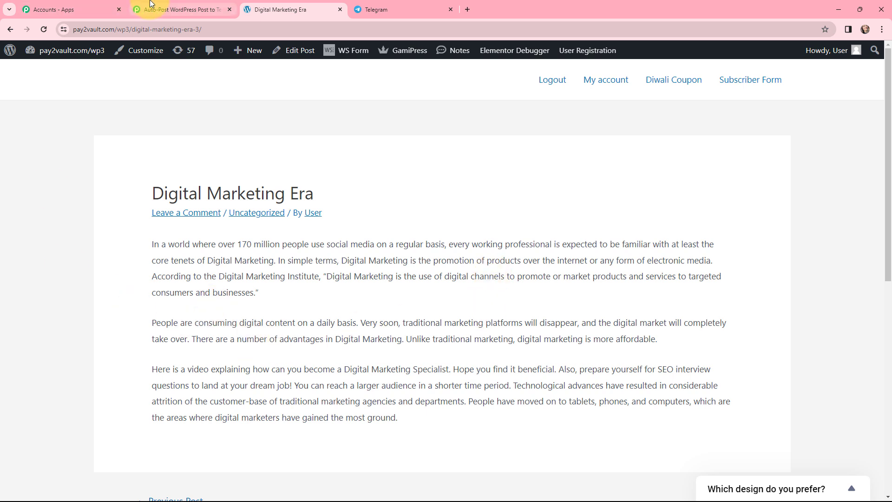
Step: Switch to the Pabbly Connect workflow and examine the post title, type and permalink captured by the WordPress trigger and its Instant label
click(160, 9)
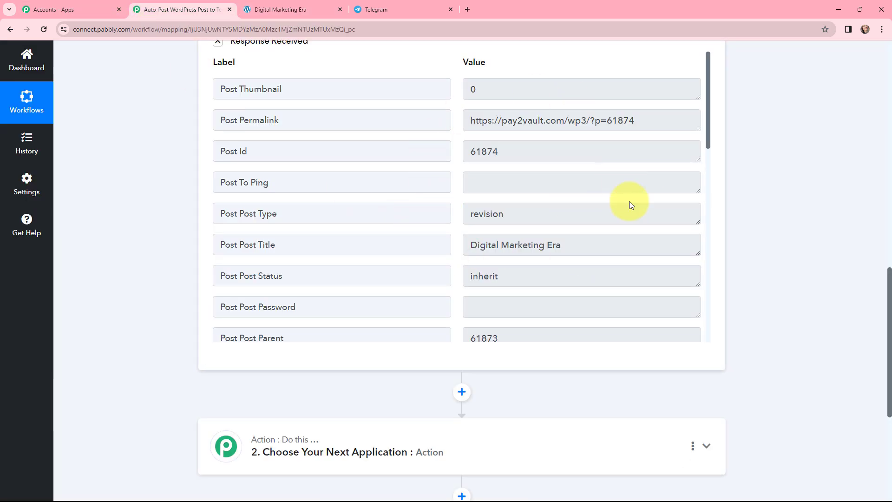
drag(583, 242, 467, 243)
click(467, 243)
click(498, 221)
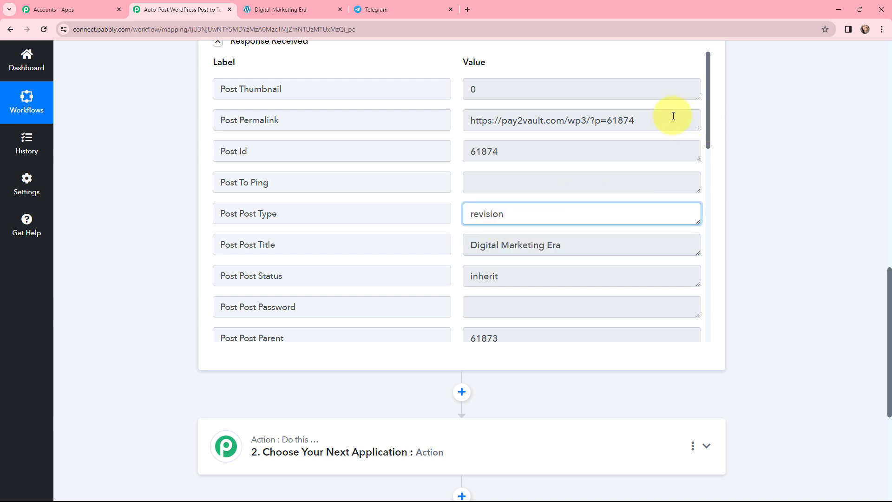
drag(638, 120, 424, 120)
click(466, 121)
drag(709, 134, 687, 220)
scroll(696, 224, down, 4)
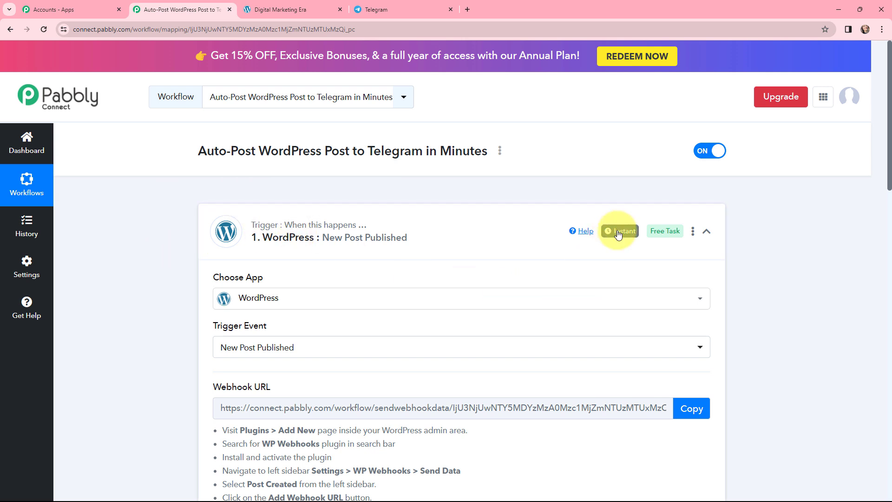
mouse_move(623, 235)
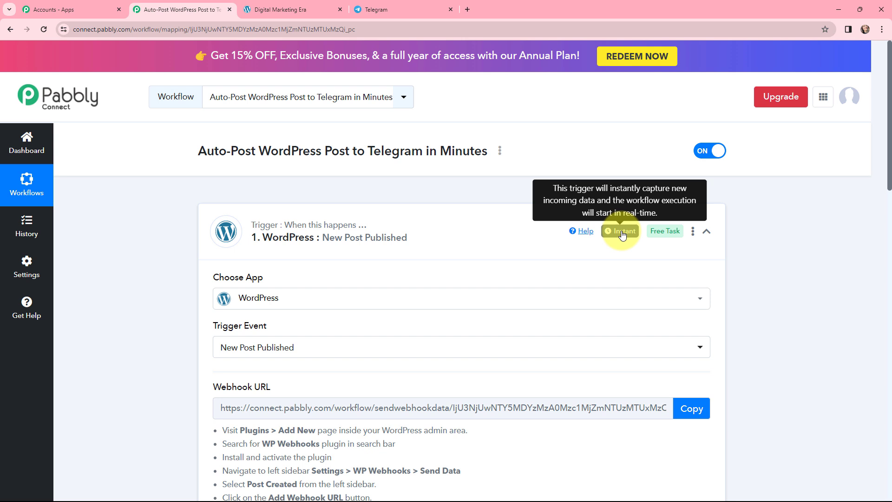
click(623, 235)
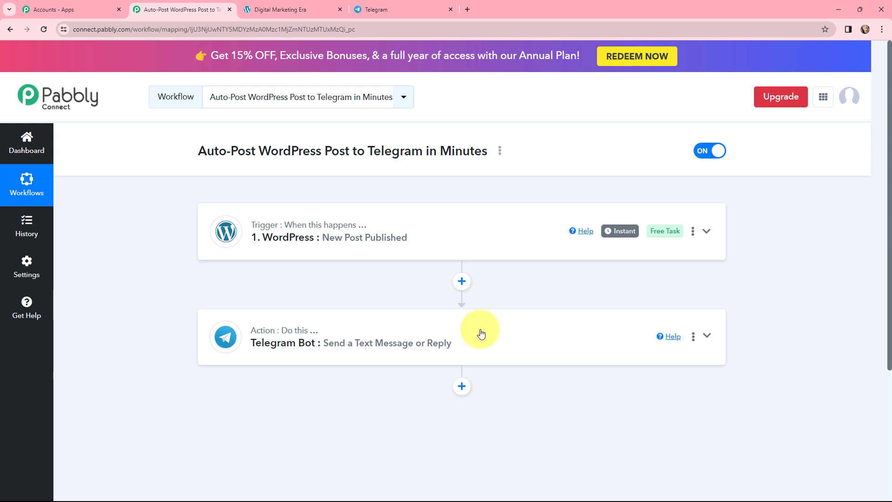
Step: Open the Telegram Bot action's connection settings, choose to add a new connection and read the instructions for obtaining the token
click(276, 336)
scroll(277, 335, down, 4)
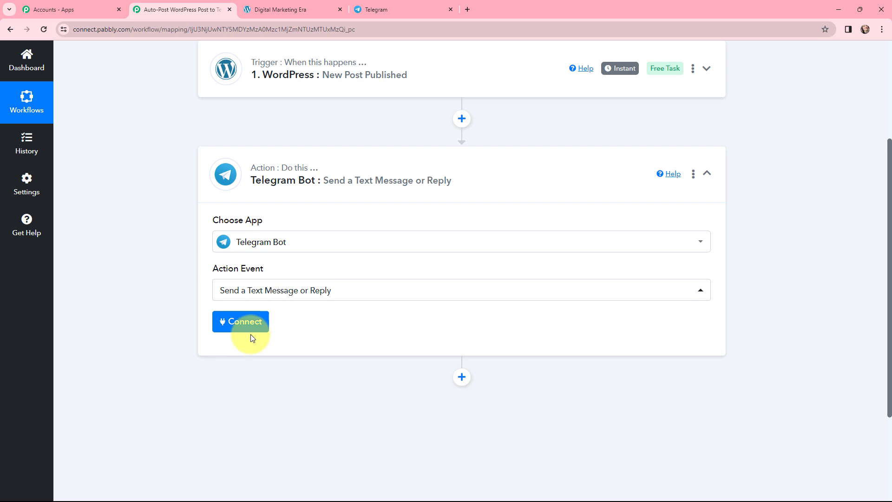
click(241, 325)
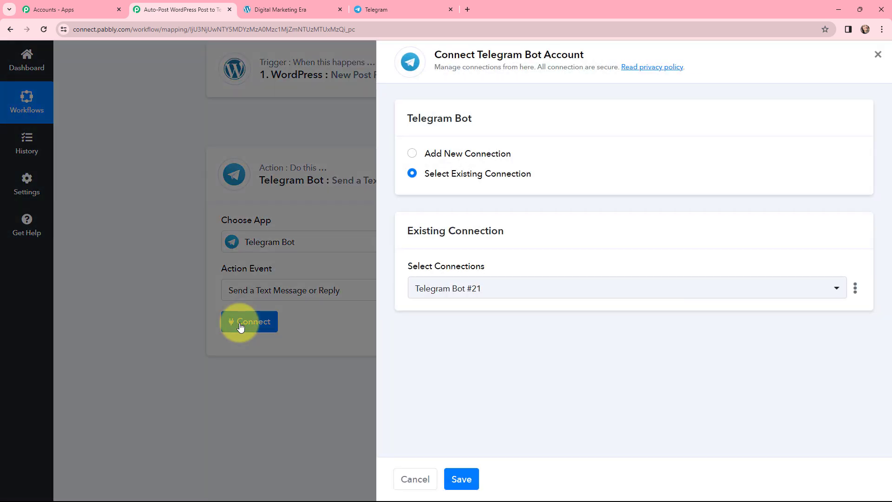
click(413, 153)
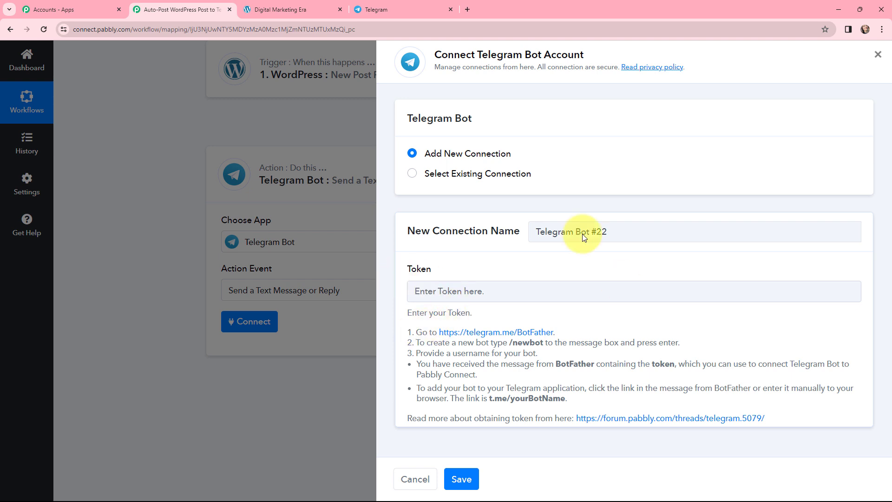
drag(437, 272, 395, 272)
drag(403, 311, 577, 394)
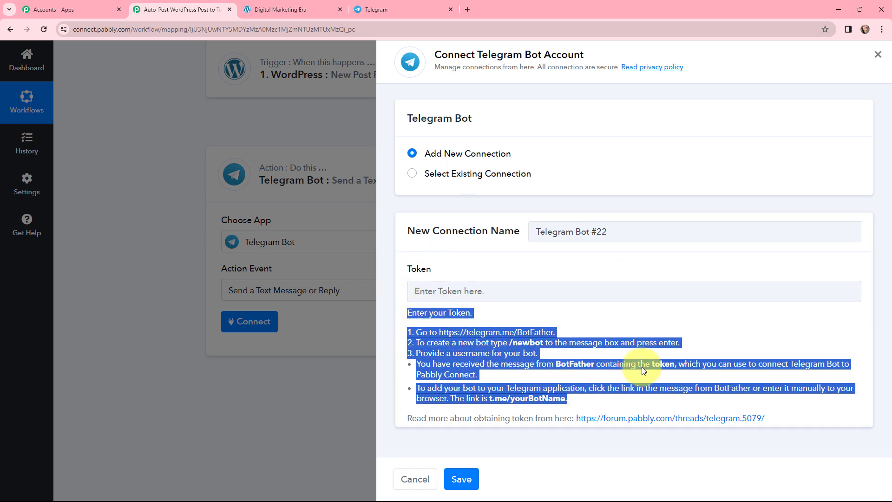
click(648, 320)
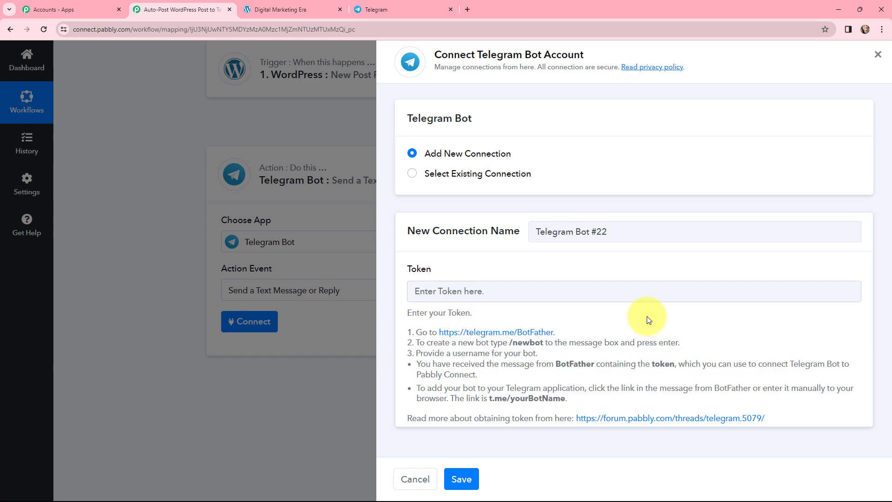
Step: Switch to Telegram Web, find the BotFather chat and start the bot
click(409, 8)
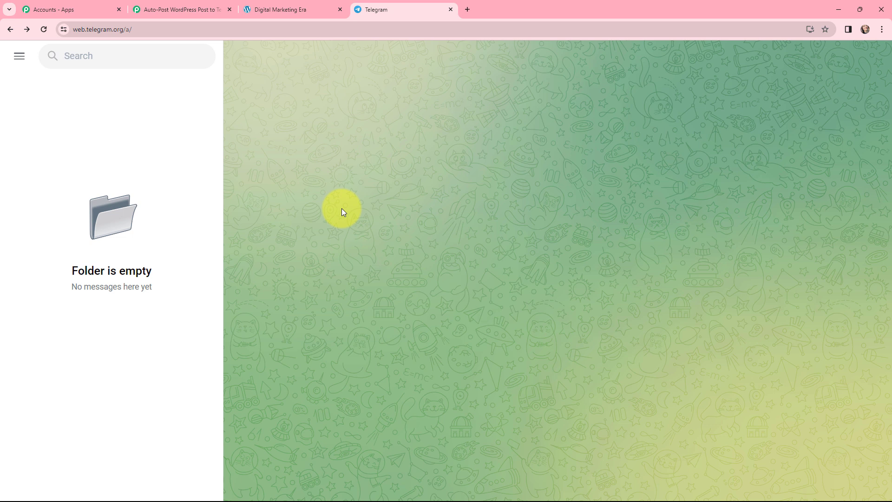
click(84, 56)
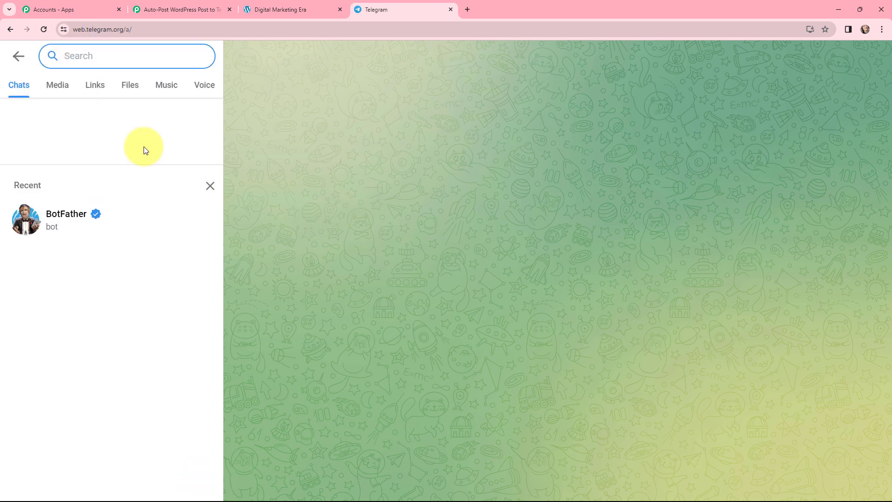
click(64, 218)
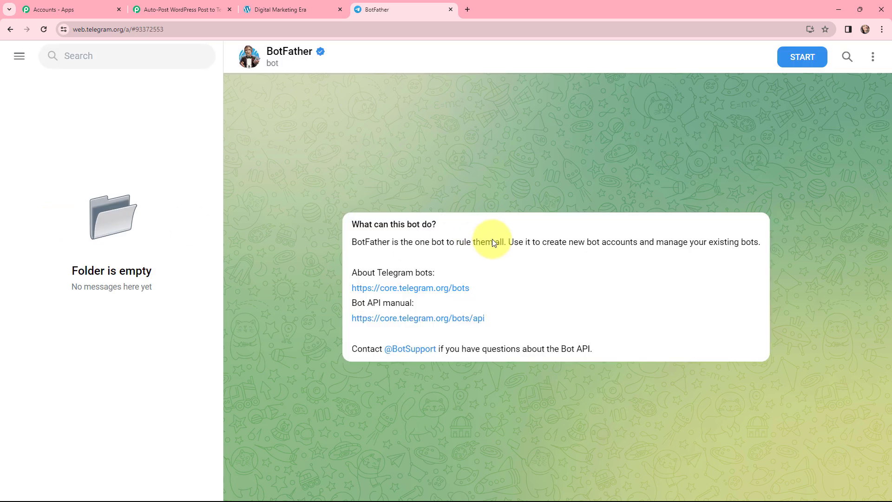
click(791, 57)
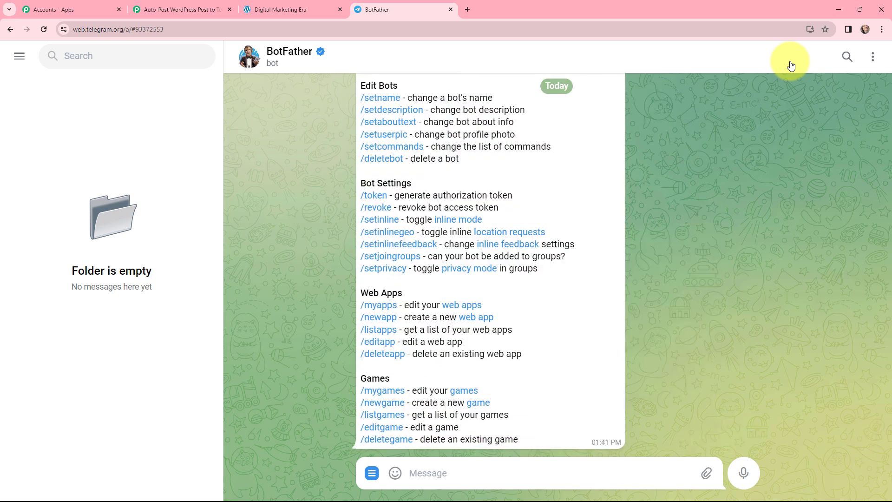
Step: Request a new bot from BotFather with /newbot and name it "newbotwordpress"
scroll(637, 215, up, 4)
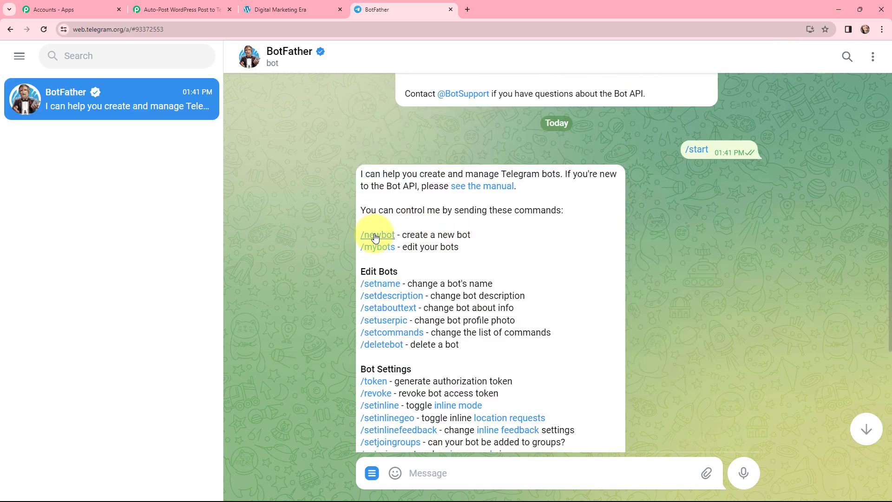
click(376, 236)
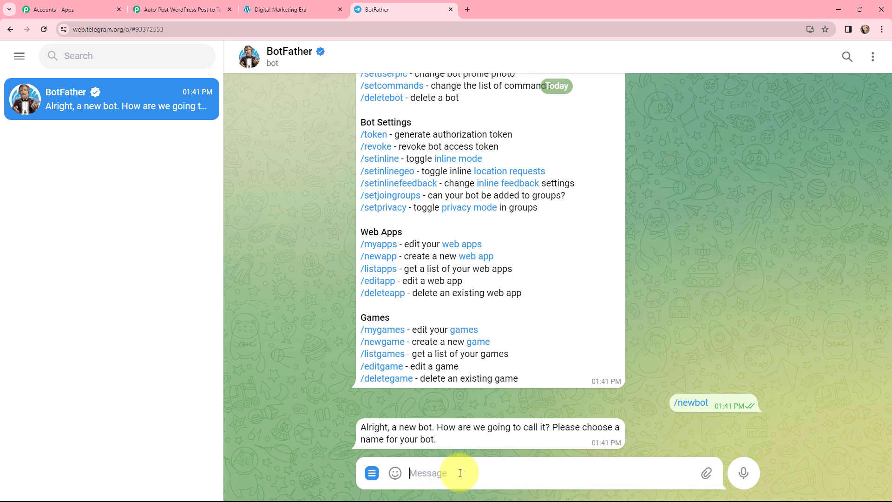
text(newbotwordpress)
key(Return)
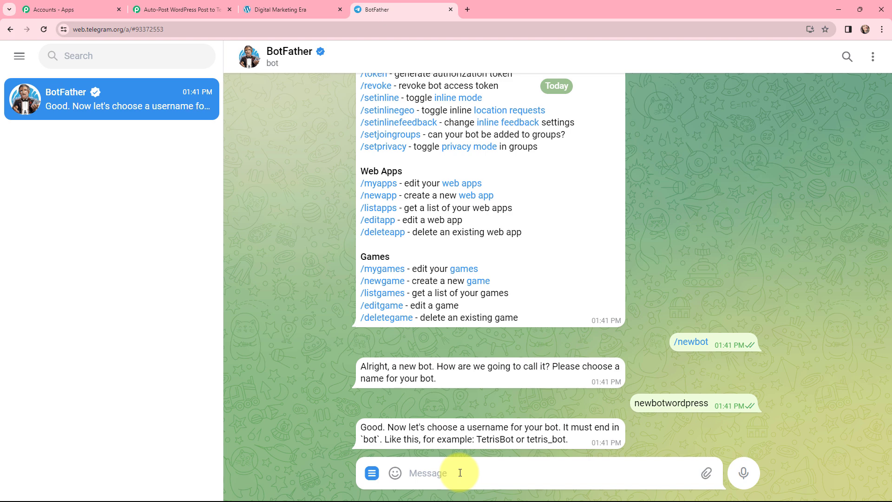
Step: Give the new bot the username "newbotusernames_bot", then open its chat from BotFather's link and start it
text(newbotusername)
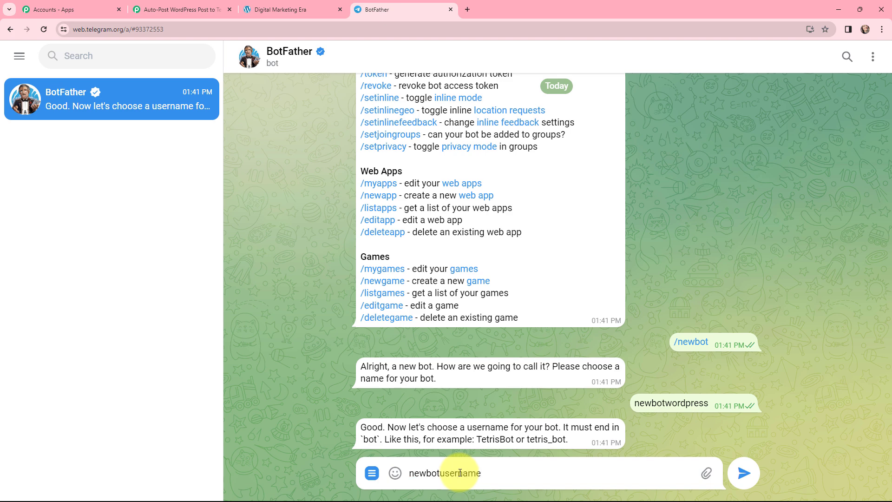
text(s_bot)
key(Return)
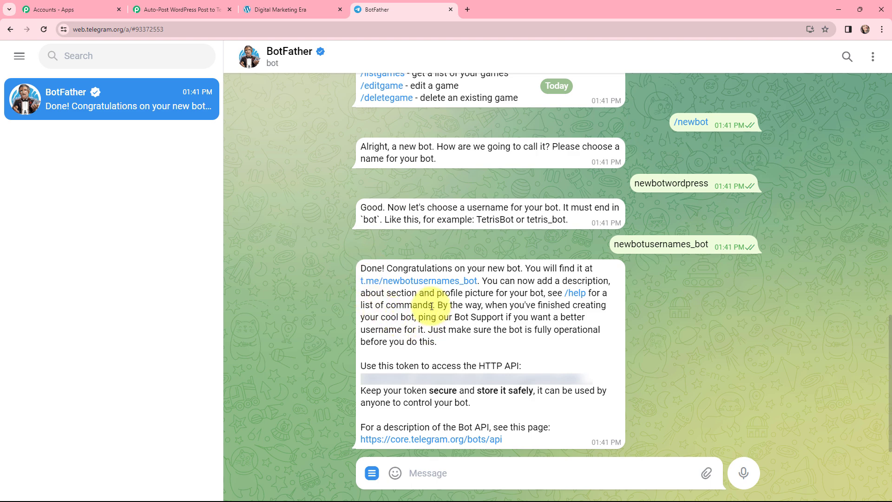
click(427, 281)
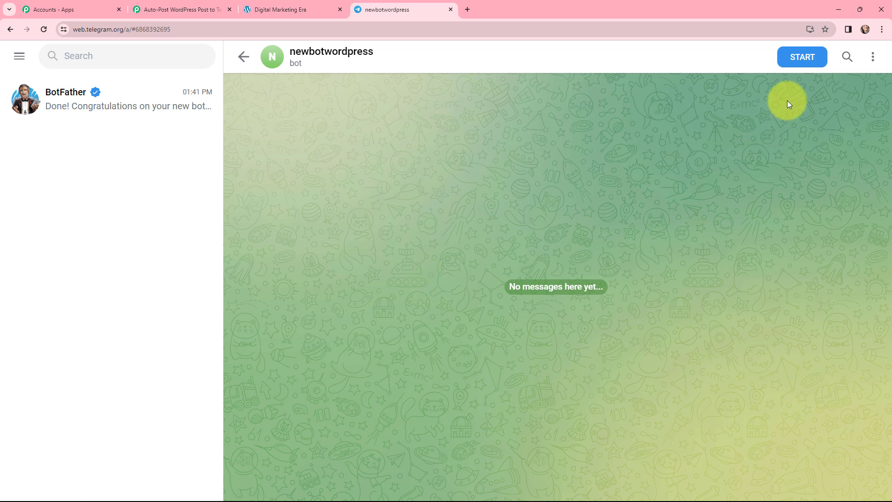
click(789, 57)
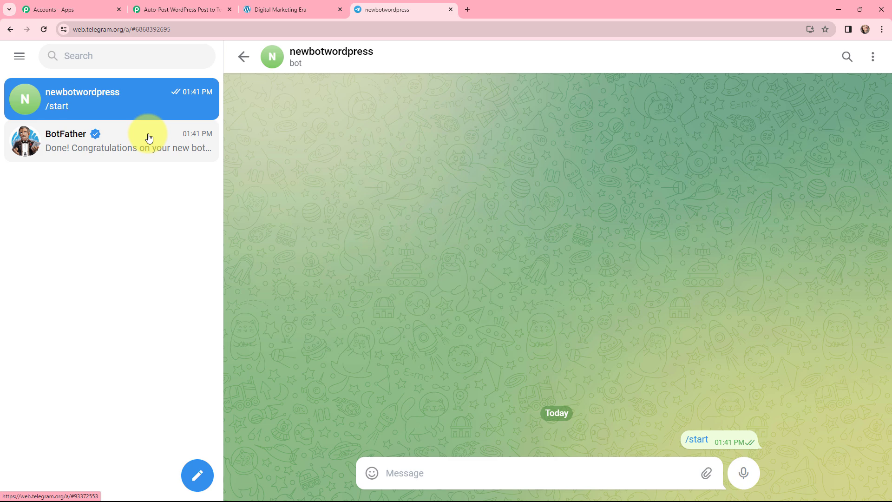
Step: Copy the HTTP API token from BotFather's message, enter it as the Token of the new Telegram Bot connection in Pabbly Connect and save
click(120, 141)
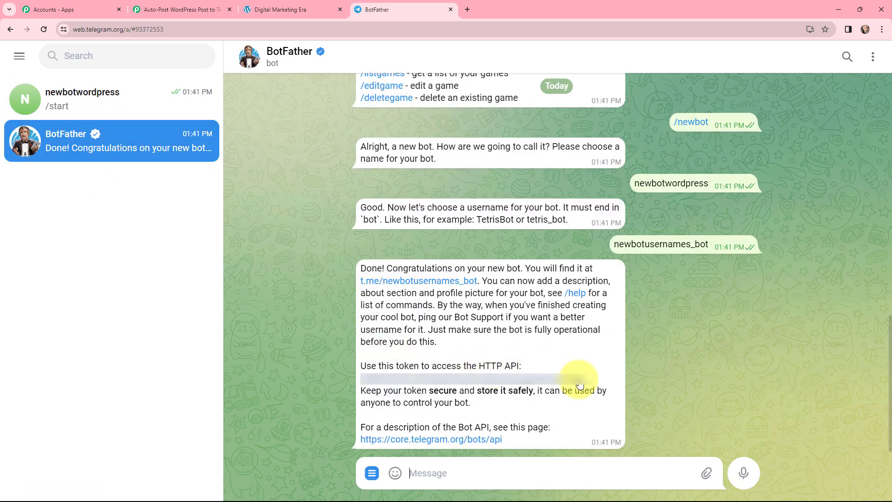
drag(594, 375, 358, 378)
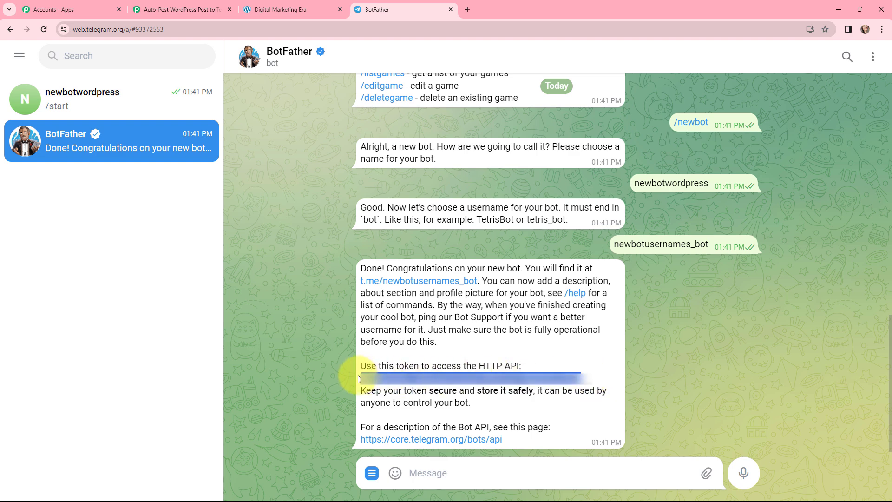
click(189, 10)
click(477, 290)
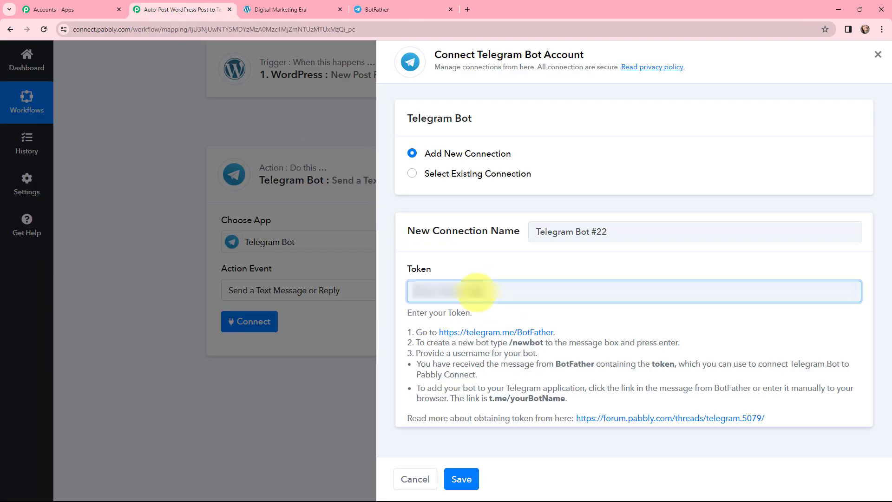
key(ctrl+v)
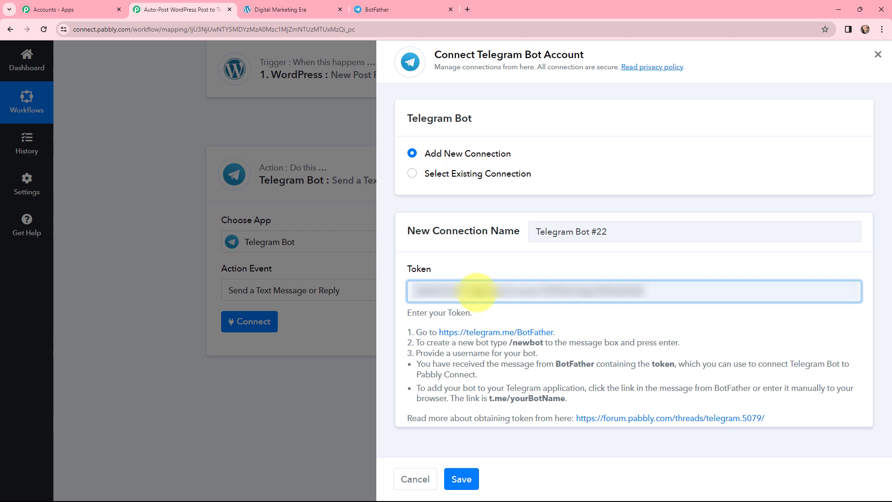
click(462, 478)
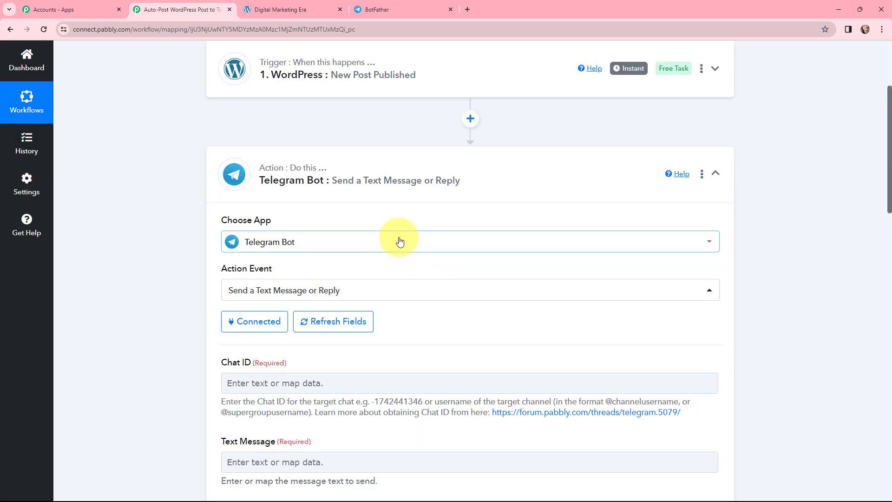
Step: Copy the WordPress Posts group's ID, including its minus sign, from the Telegram Web address and enter it as the action's Chat ID
scroll(400, 242, down, 1)
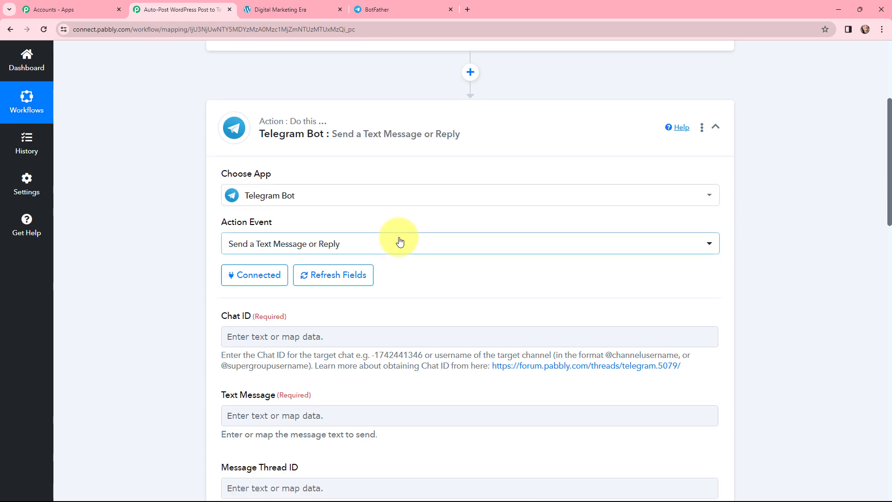
scroll(403, 277, down, 1)
scroll(404, 278, down, 1)
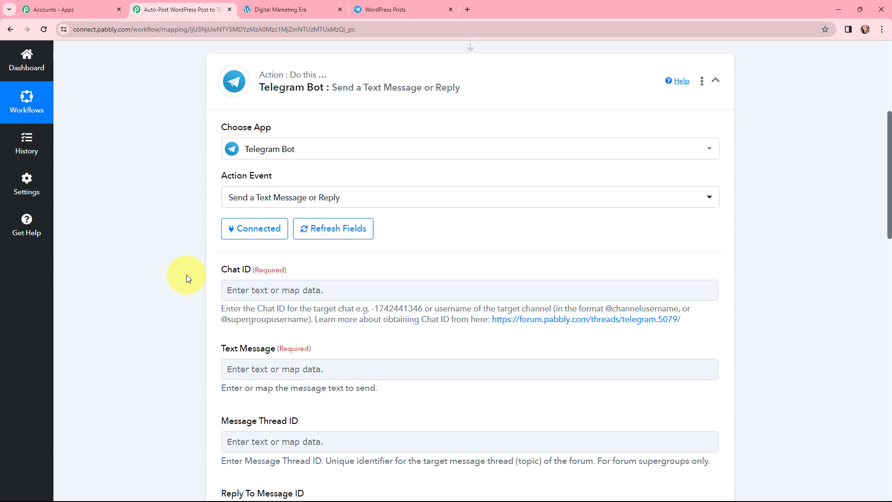
click(384, 6)
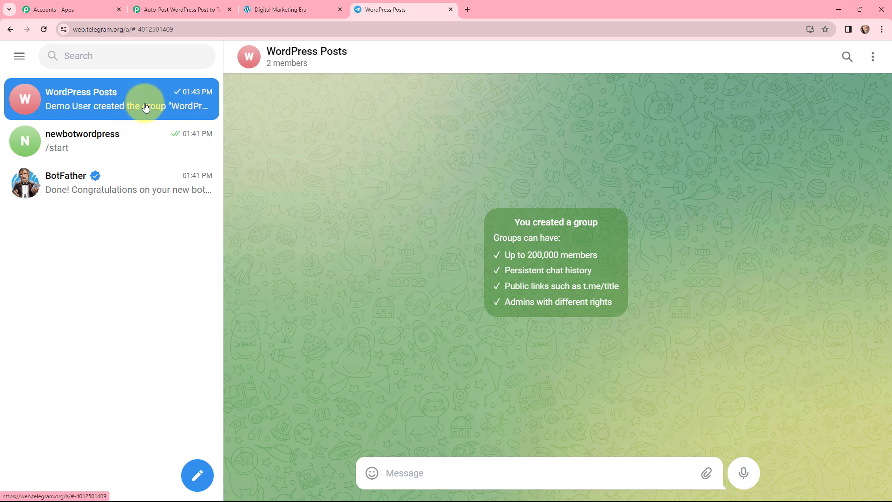
click(185, 27)
click(186, 27)
drag(196, 28, 156, 29)
key(ctrl+c)
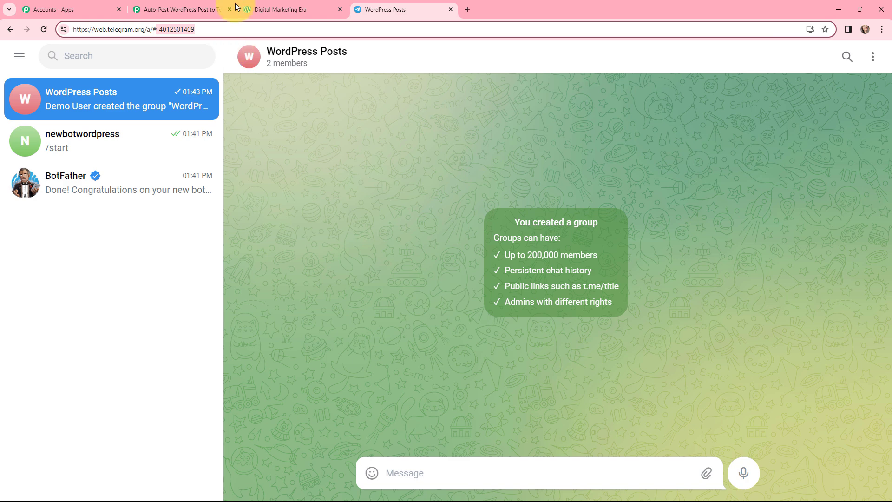
click(210, 9)
click(276, 290)
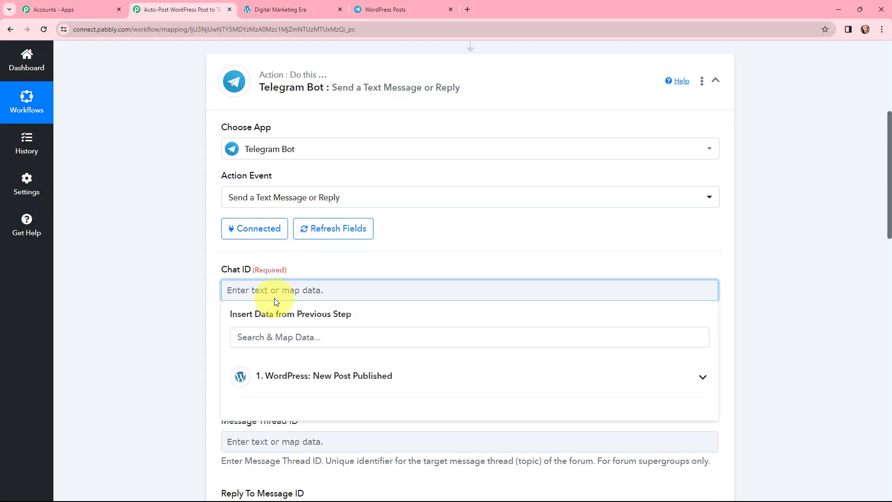
key(ctrl+v)
click(195, 257)
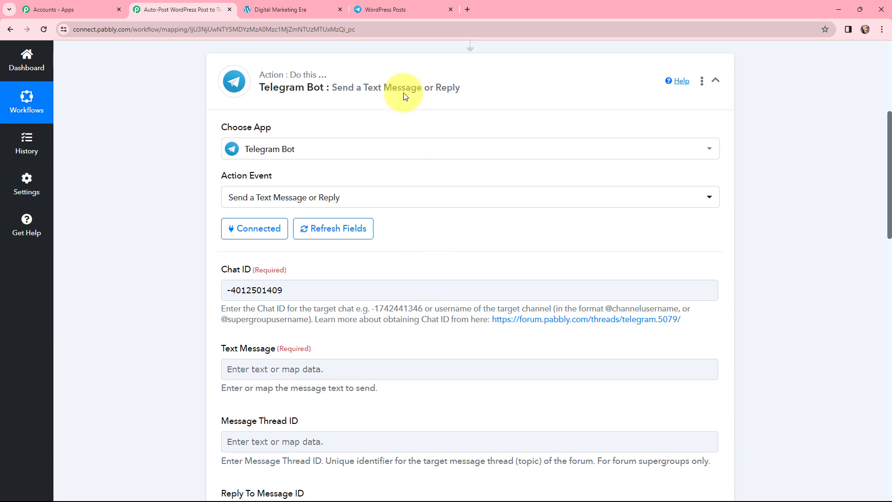
Step: Switch to Telegram and check the WordPress Posts group's member list for the newbotwordpress bot and its role
click(394, 8)
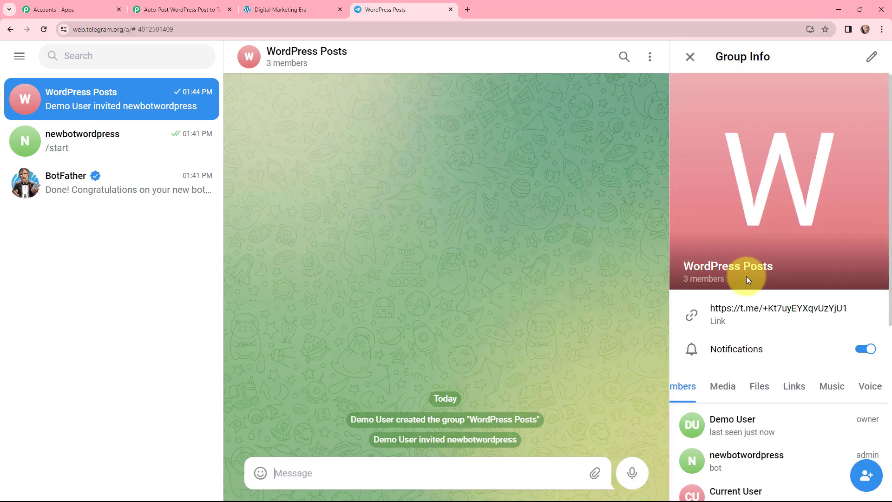
scroll(747, 276, down, 2)
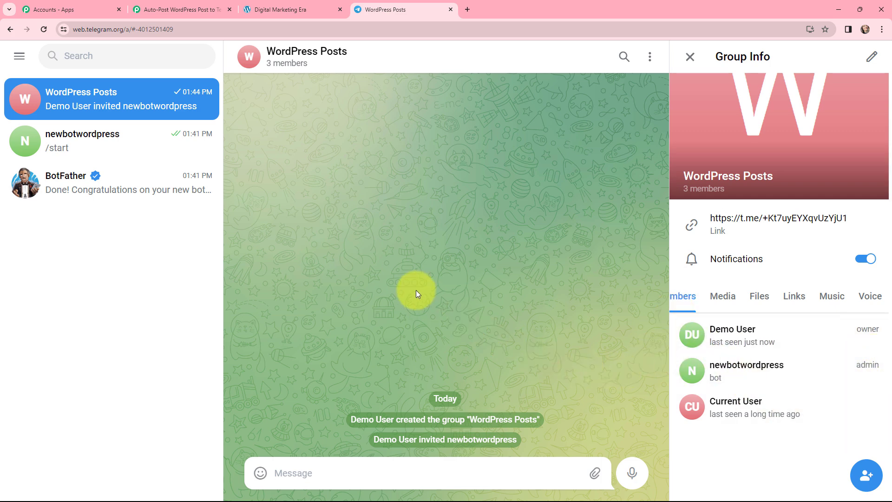
Step: In Pabbly Connect, enter the text message "New WordPress Post Update, Share your feedback- Post Title & Link: <a href=''> </a>" and check the Parse Mode
click(163, 10)
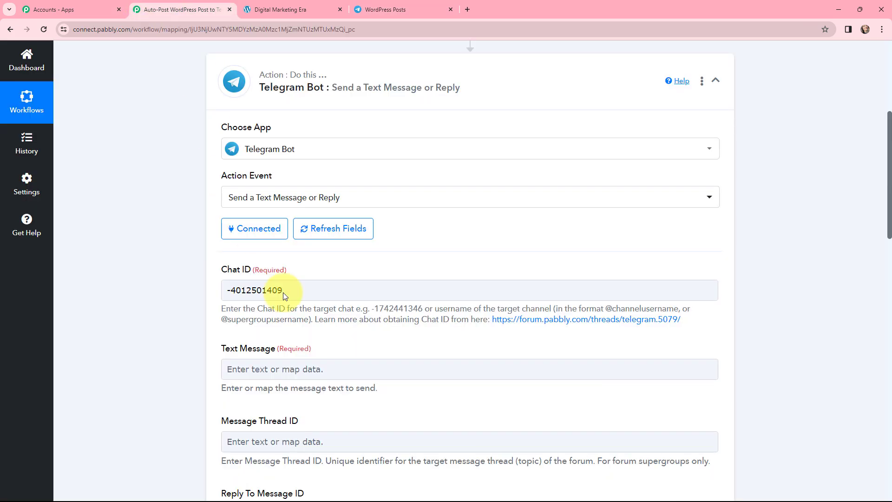
click(313, 370)
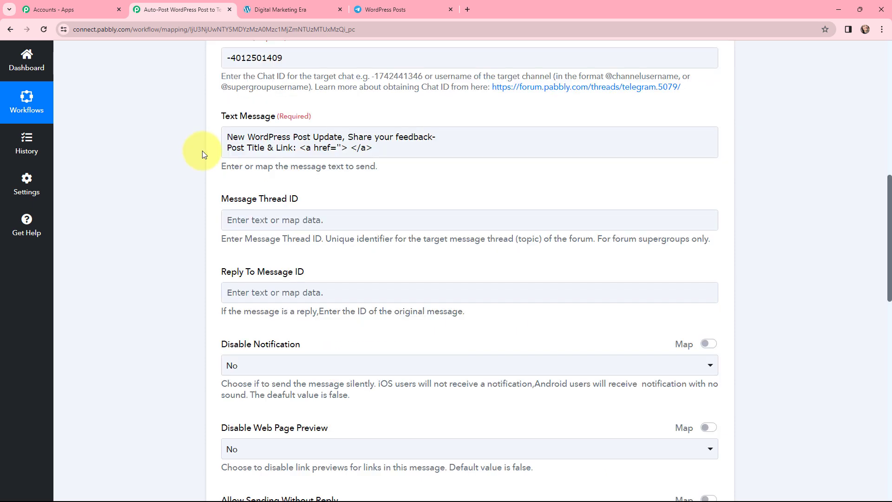
scroll(202, 153, down, 4)
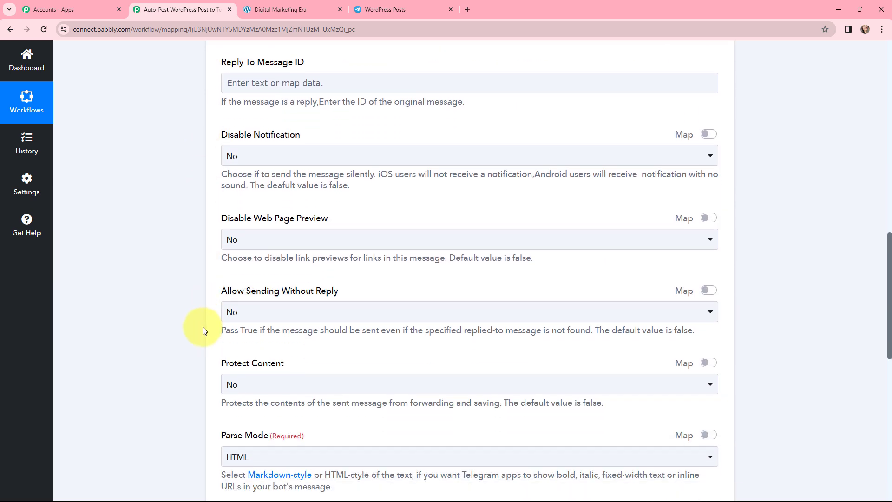
scroll(202, 330, down, 1)
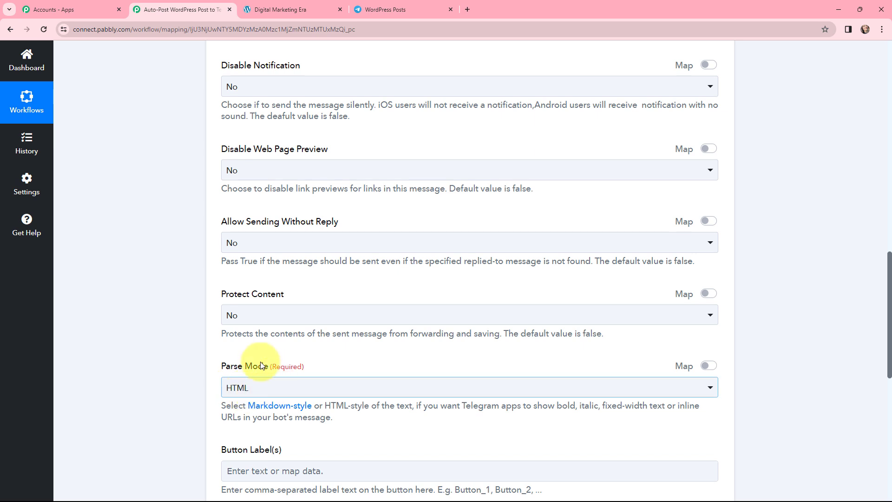
scroll(184, 272, up, 5)
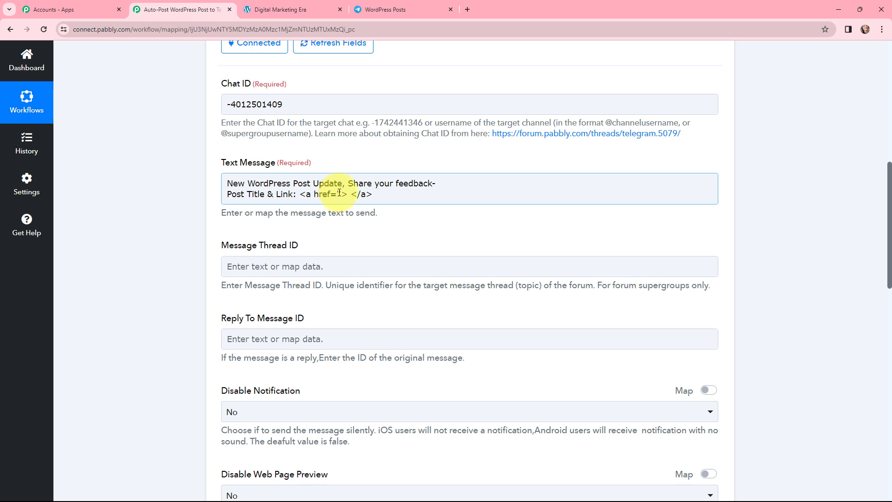
Step: Map the WordPress trigger's Post Permalink between the href quotes in the text message
click(339, 193)
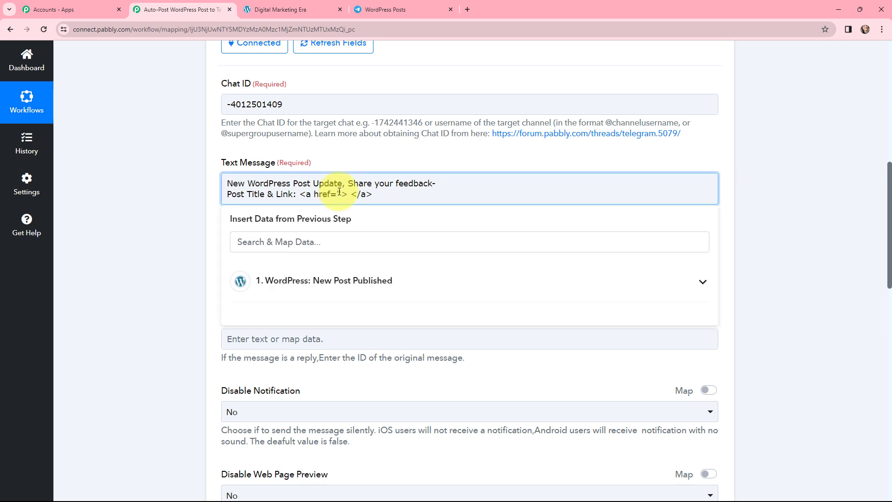
click(350, 284)
click(328, 240)
text(link)
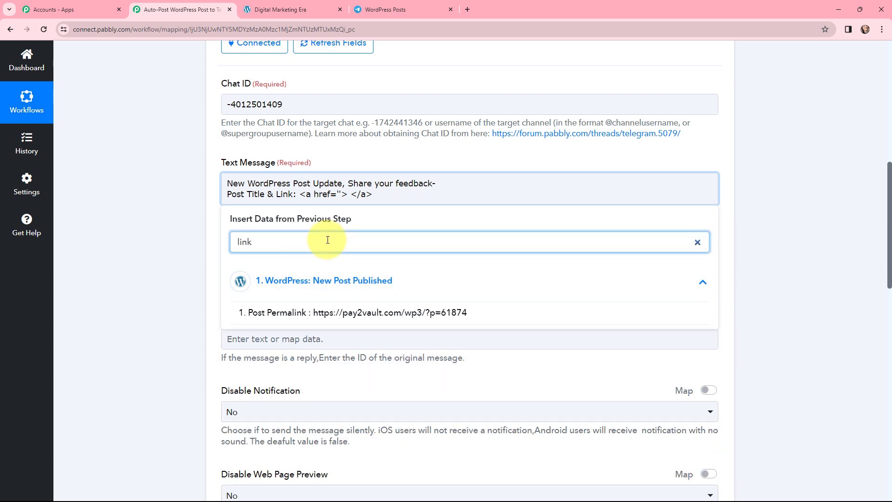
click(349, 312)
Step: Map the WordPress trigger's Post Title between the opening and closing link tags in the text message
click(597, 198)
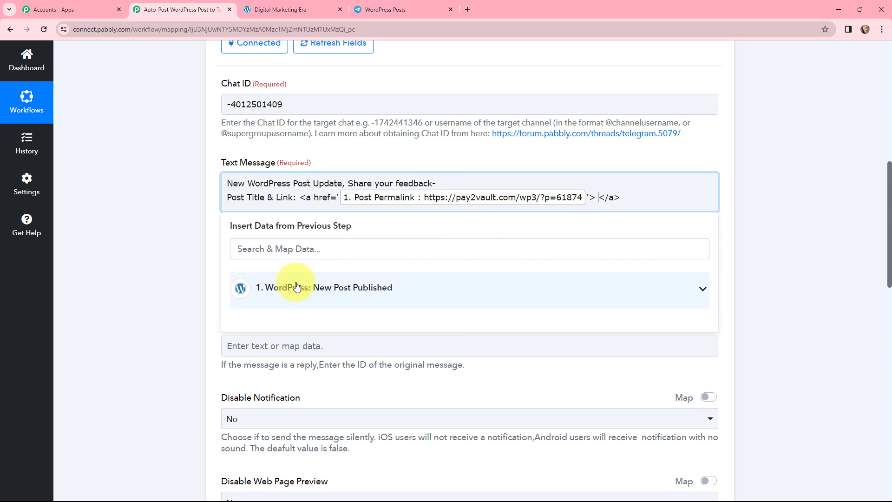
click(293, 288)
click(315, 250)
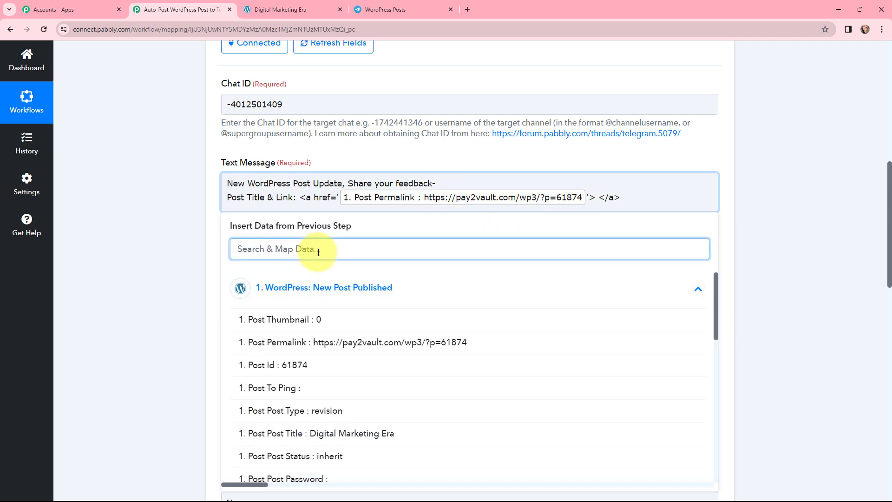
text(tit)
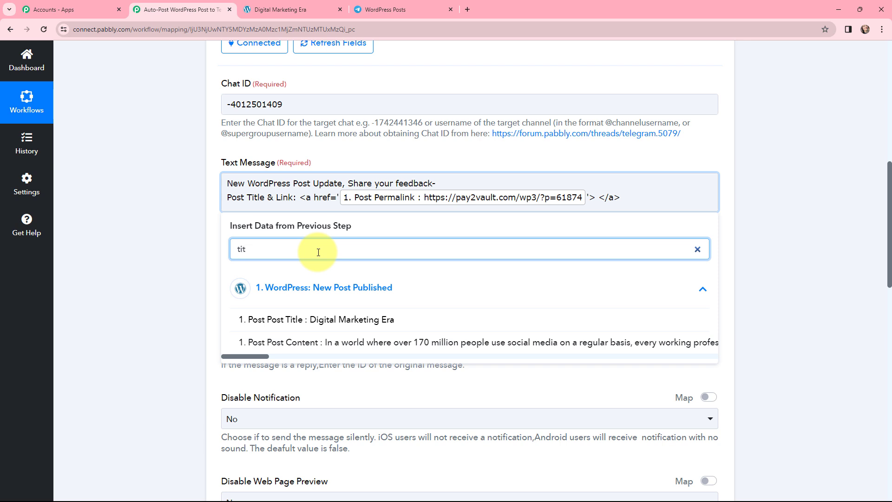
click(377, 319)
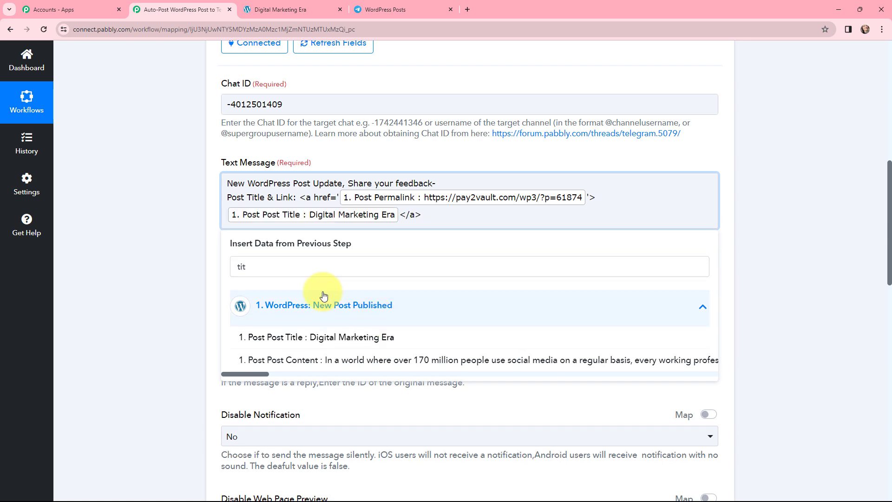
click(161, 185)
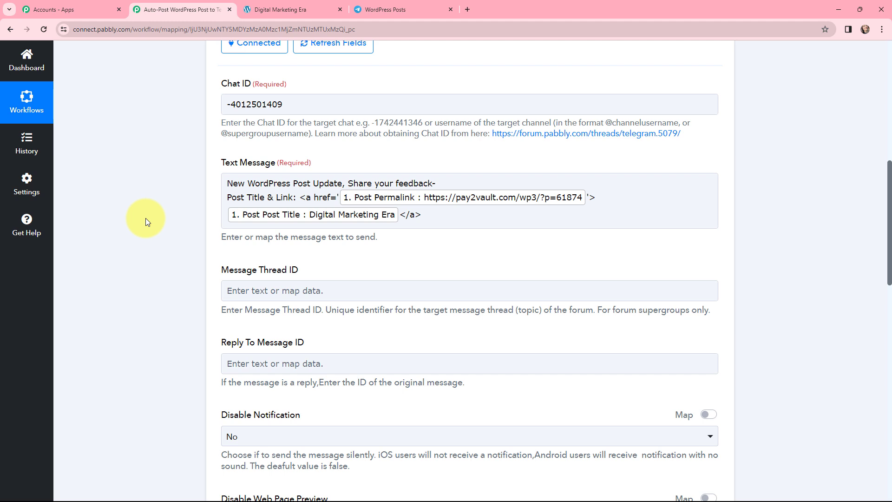
Step: Save the Telegram Bot action, send a test request and review the response received
scroll(146, 218, down, 2)
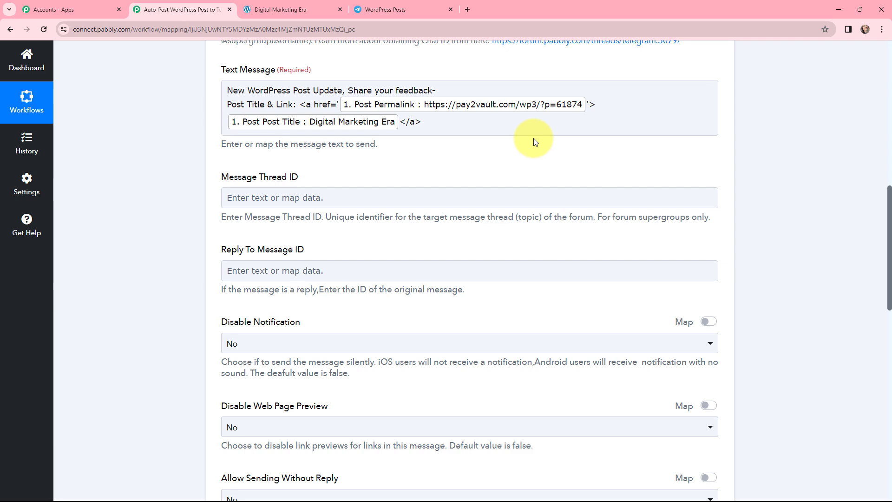
scroll(360, 163, down, 5)
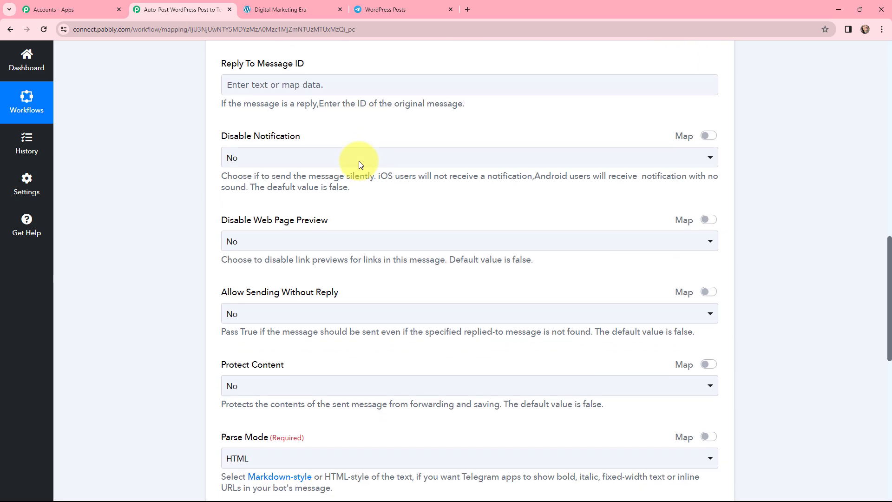
scroll(359, 163, down, 6)
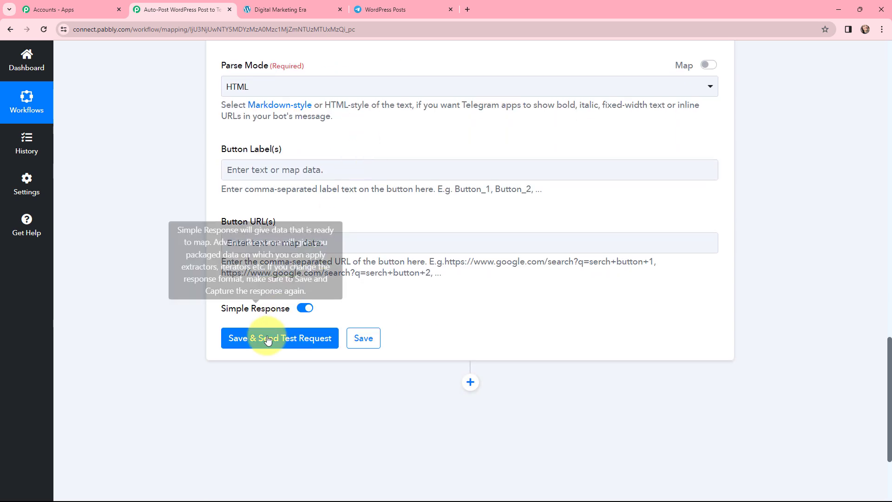
click(269, 340)
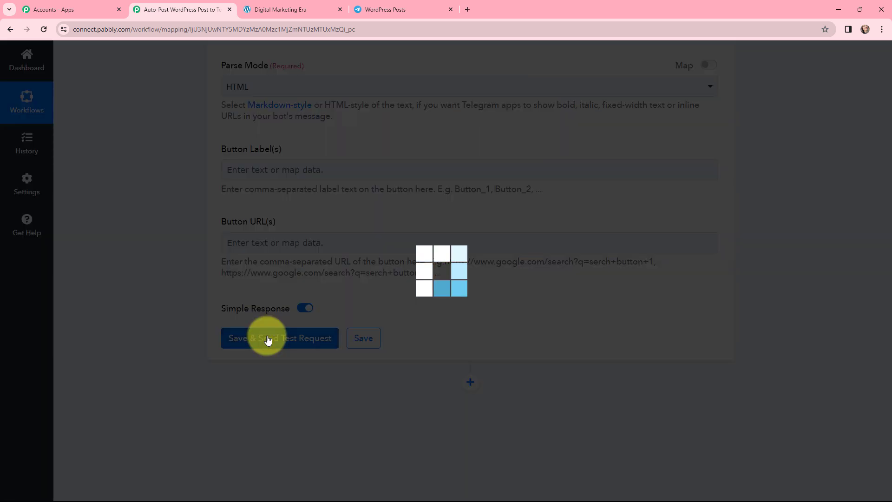
scroll(421, 282, down, 2)
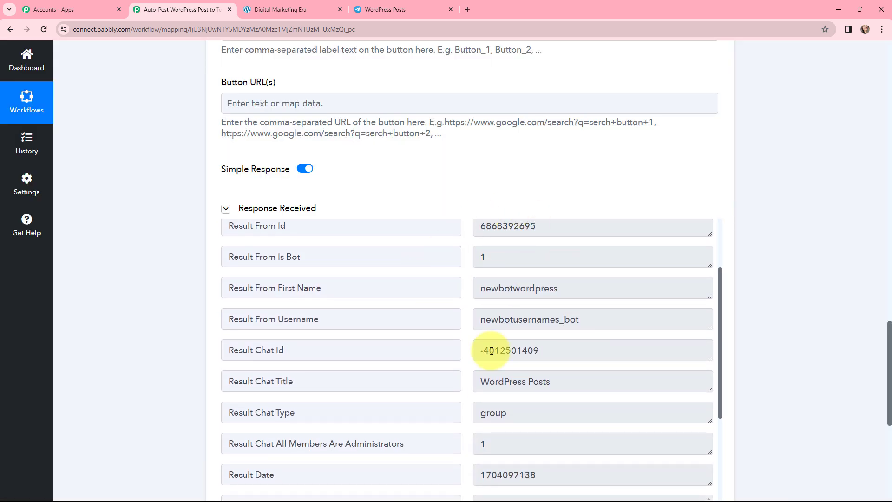
scroll(483, 303, down, 2)
scroll(483, 303, down, 3)
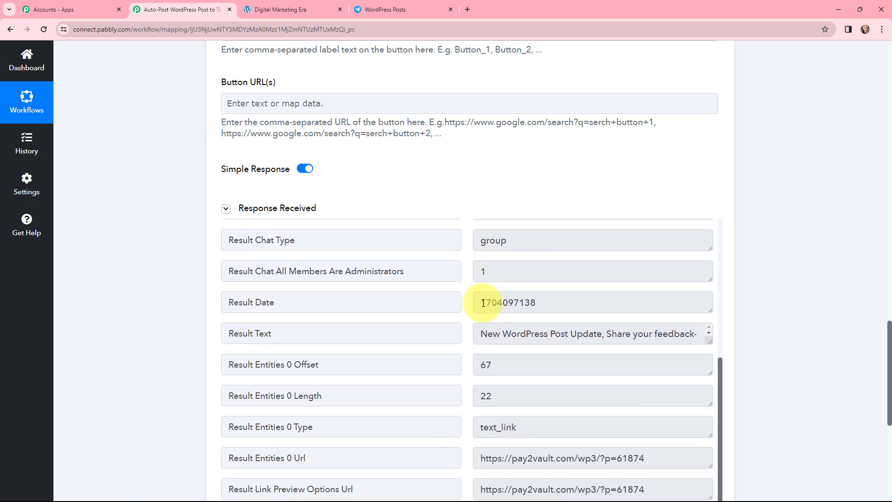
Step: Switch to the WordPress Posts group in Telegram, check the bot's message and open its "Digital Marketing Era" link
click(385, 10)
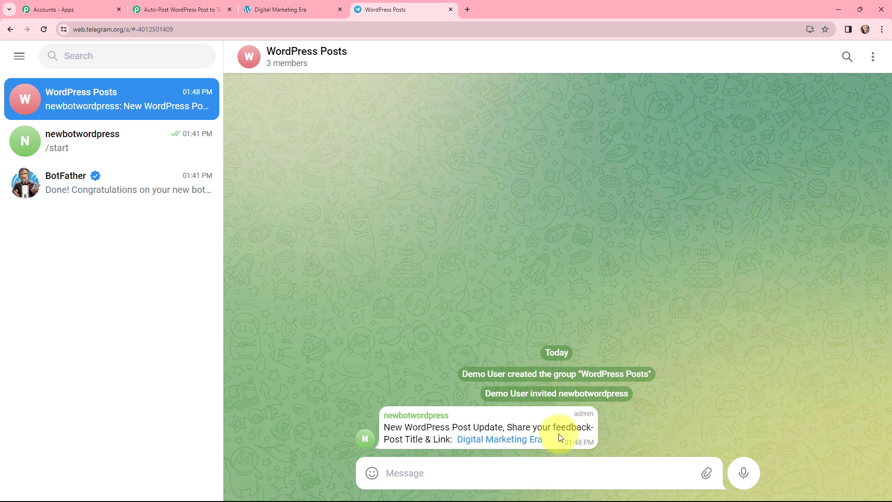
click(491, 441)
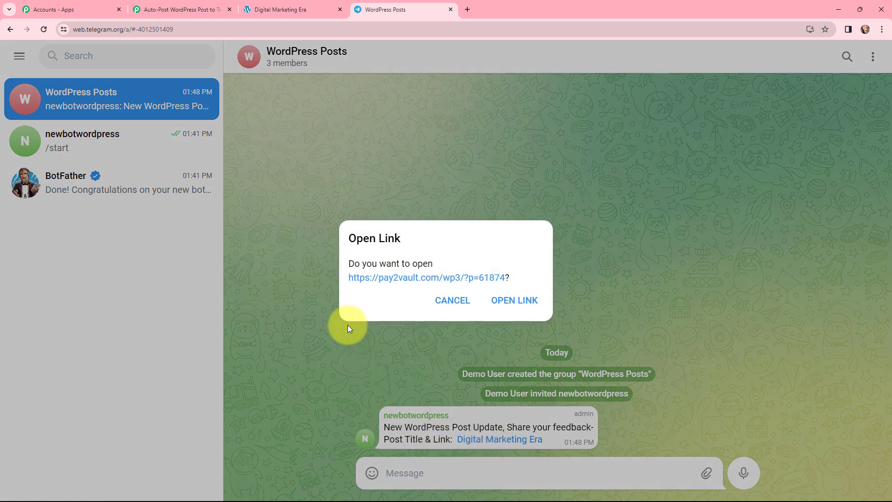
click(510, 307)
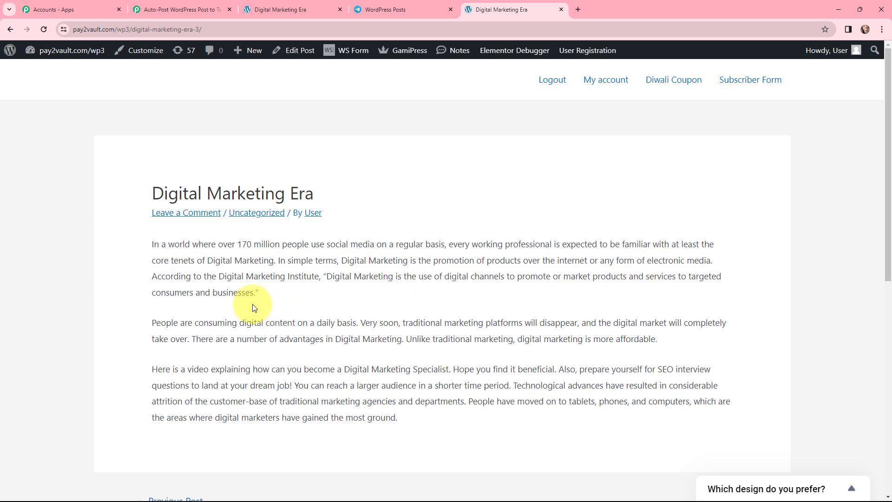